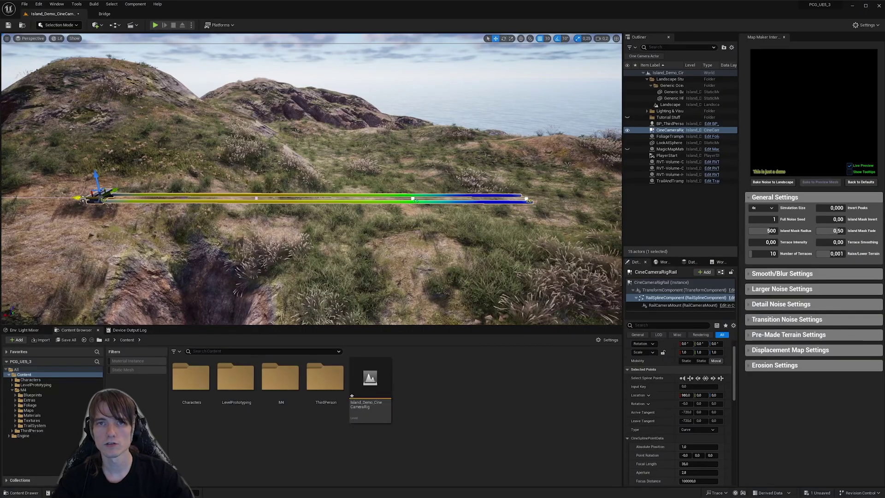
Extend the camera rail by pulling new spline points out from its end along the X axis.
left_click_drag(82, 198, 20, 199)
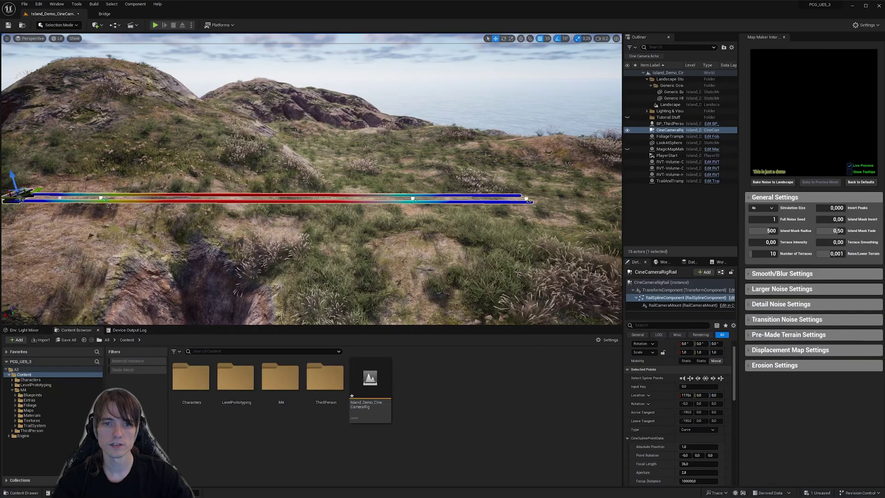
right_click_drag(167, 206, 122, 201)
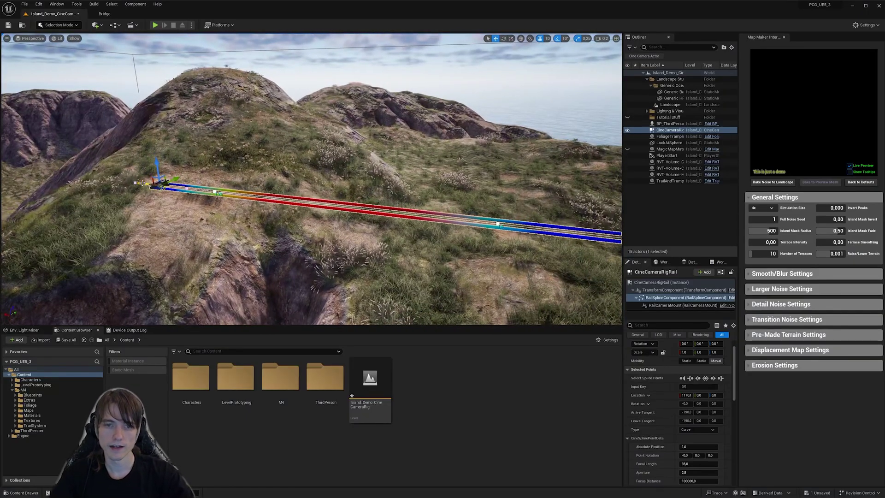
left_click_drag(144, 184, 121, 179)
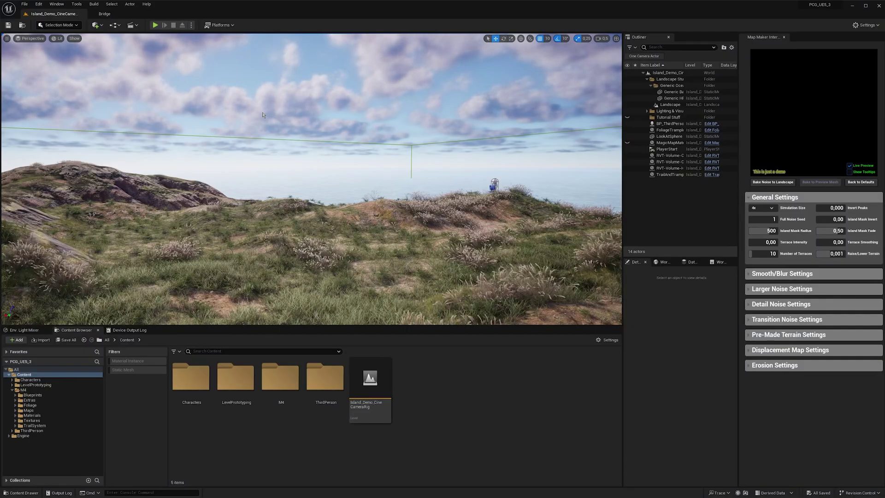
Search the plugins for "cine" and check whether the CineCameraRigs plugin is enabled.
left_click(39, 4)
left_click(76, 103)
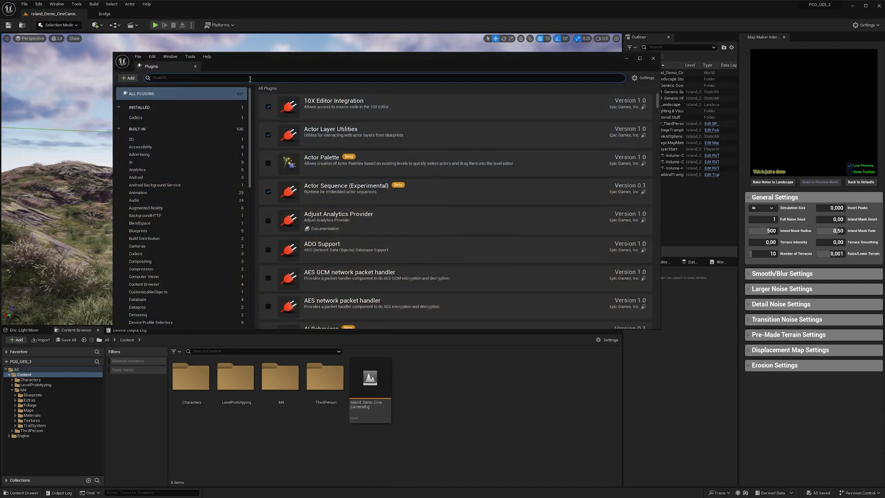
type("cine")
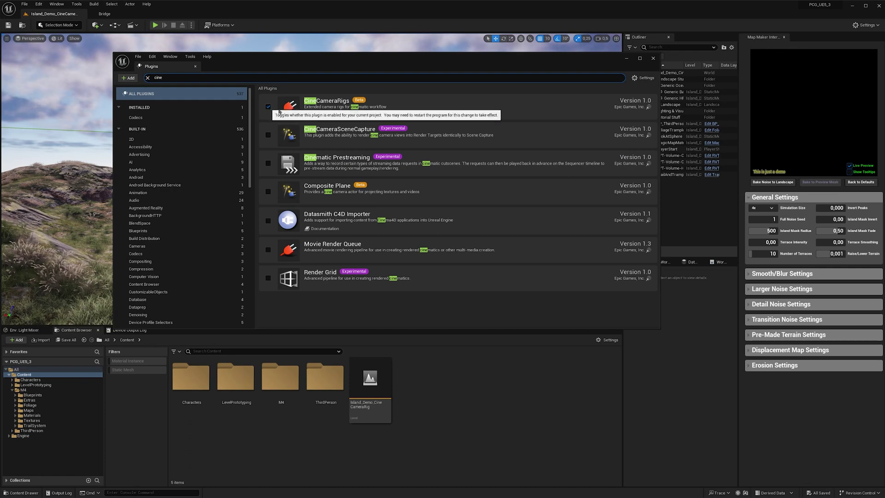
left_click(652, 58)
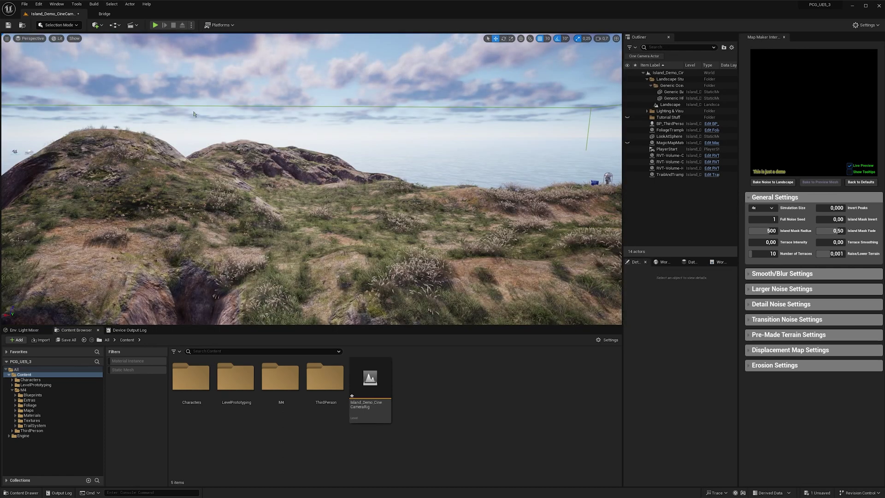
Add a Cine Camera Rig Rail to the level and focus the view on it.
left_click(99, 24)
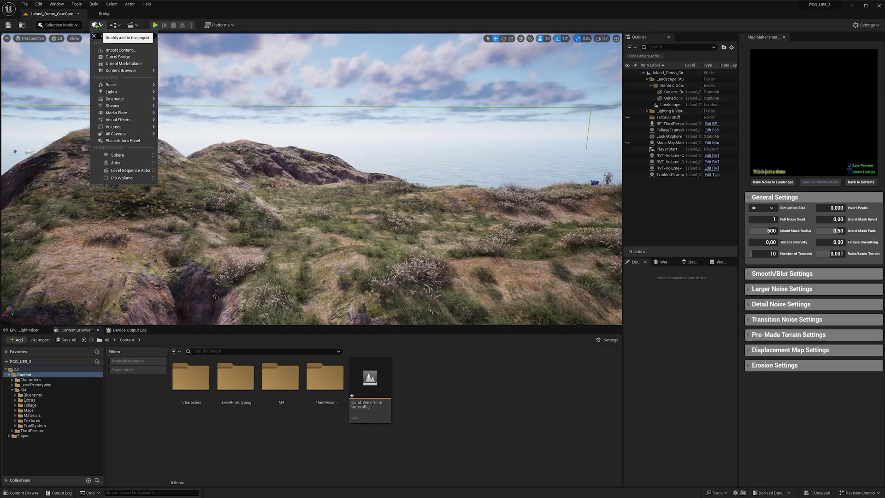
type("cine camera")
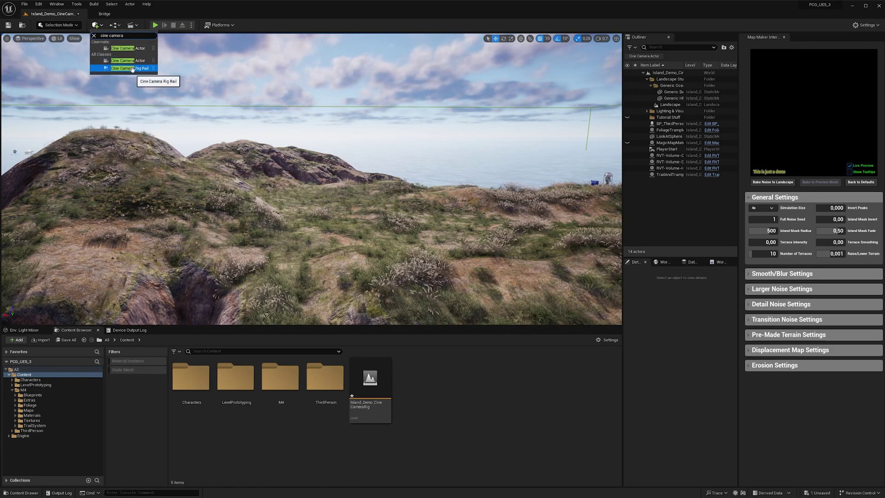
left_click(126, 68)
key("f")
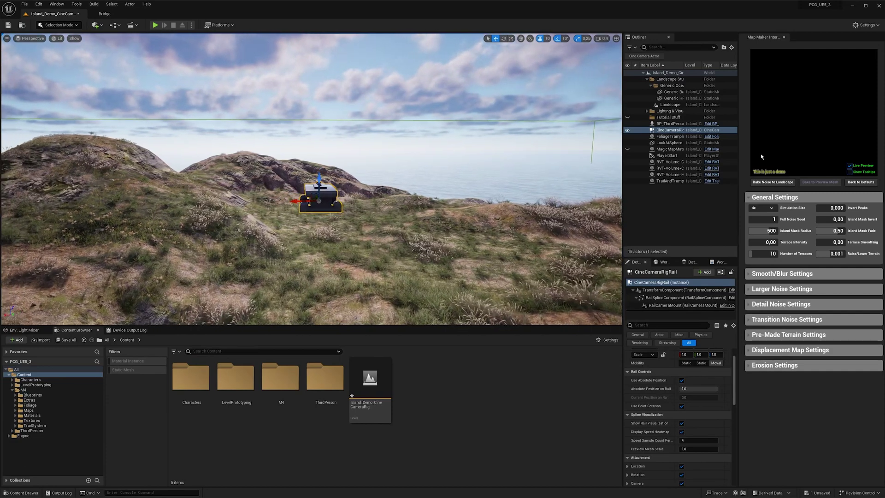
Select the rail's RailSplineComponent and pull a second spline point out to about 240 along the X axis.
left_click(668, 298)
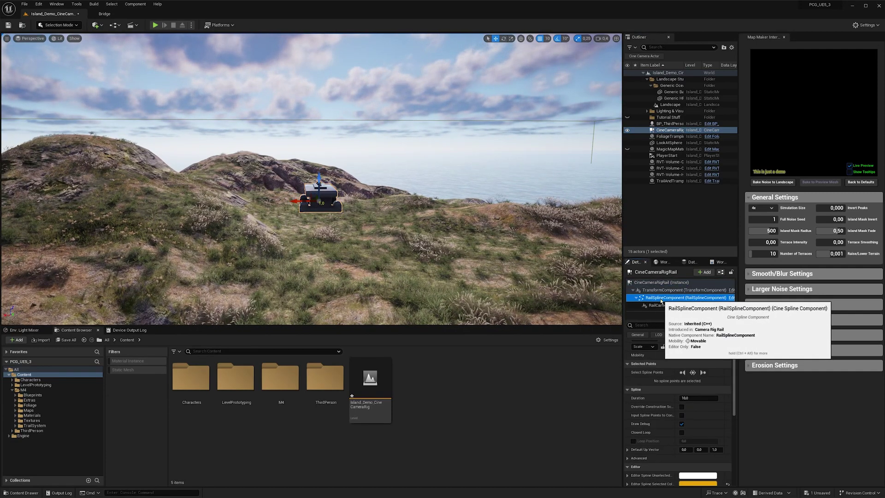
right_click_drag(325, 211, 325, 210)
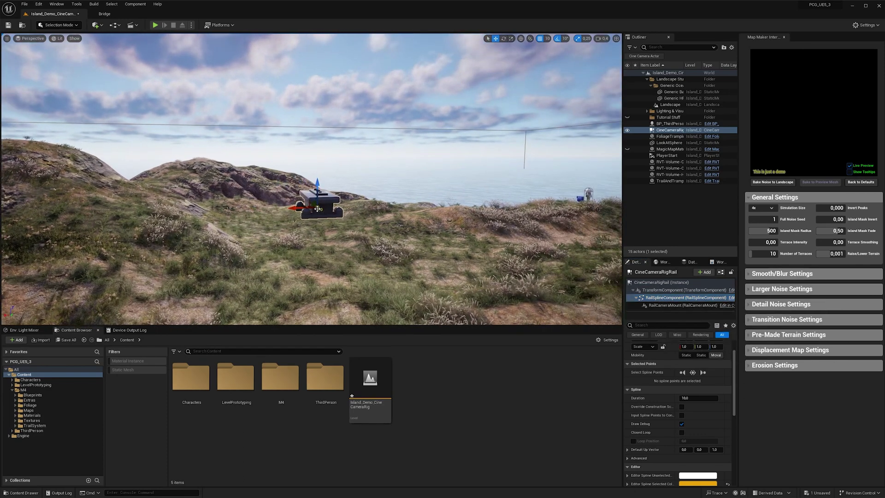
left_click(310, 210)
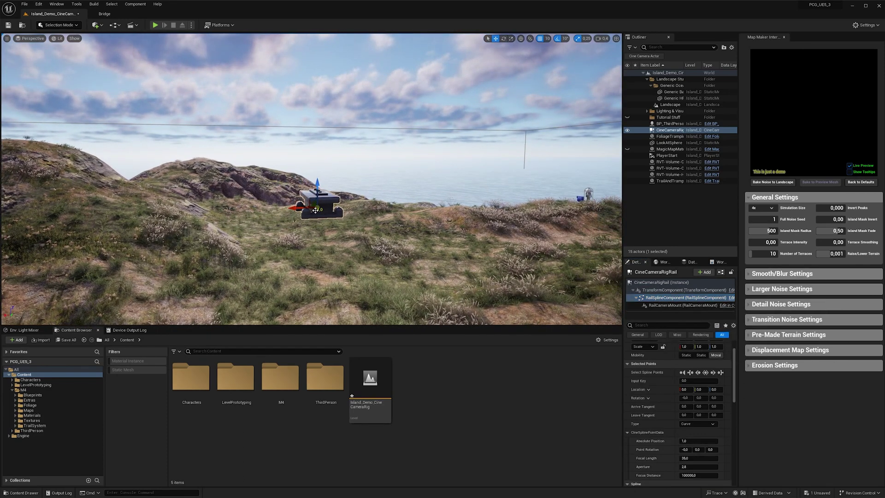
right_click_drag(310, 224, 280, 212)
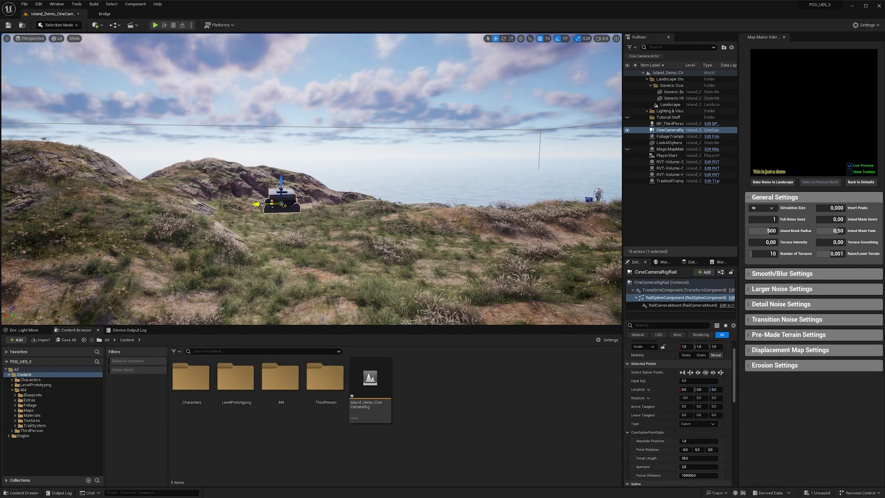
left_click_drag(263, 204, 52, 208)
right_click_drag(52, 208, 21, 219)
right_click_drag(267, 192, 274, 203)
right_click_drag(274, 203, 263, 202)
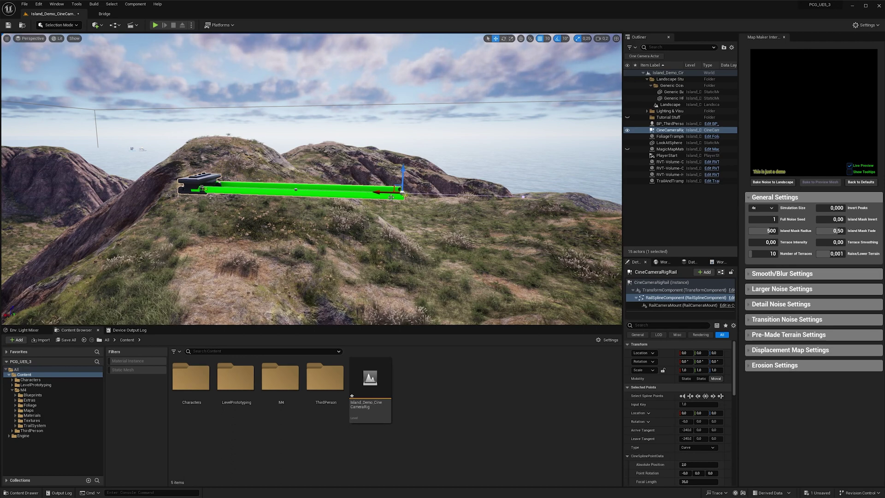
Try adding a spline point at about 420 on X beyond the rail's end point, and undo it.
left_click(201, 188)
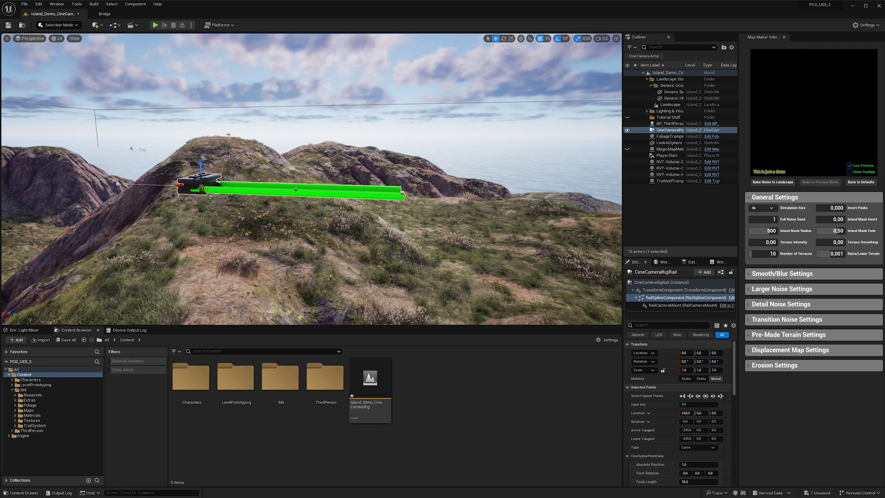
right_click_drag(202, 188, 197, 188)
key("a")
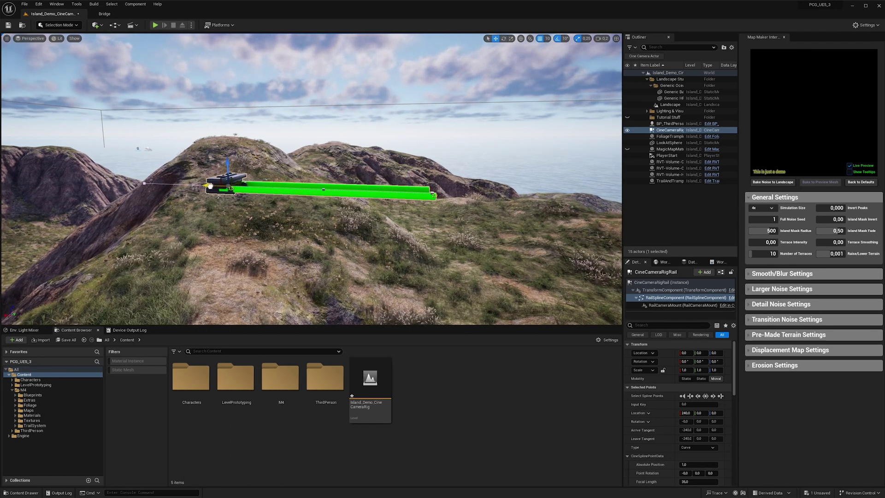
left_click_drag(206, 186, 83, 183)
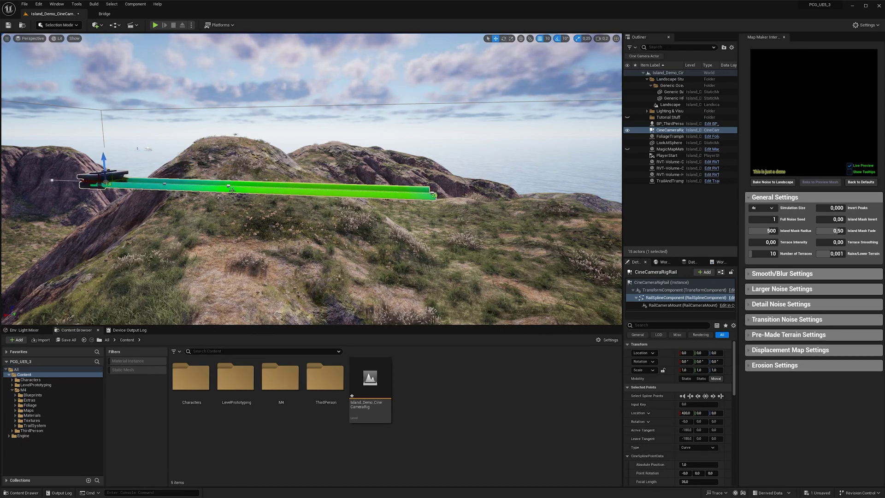
right_click_drag(201, 123, 209, 119)
key("ctrl+z")
key("ctrl+z")
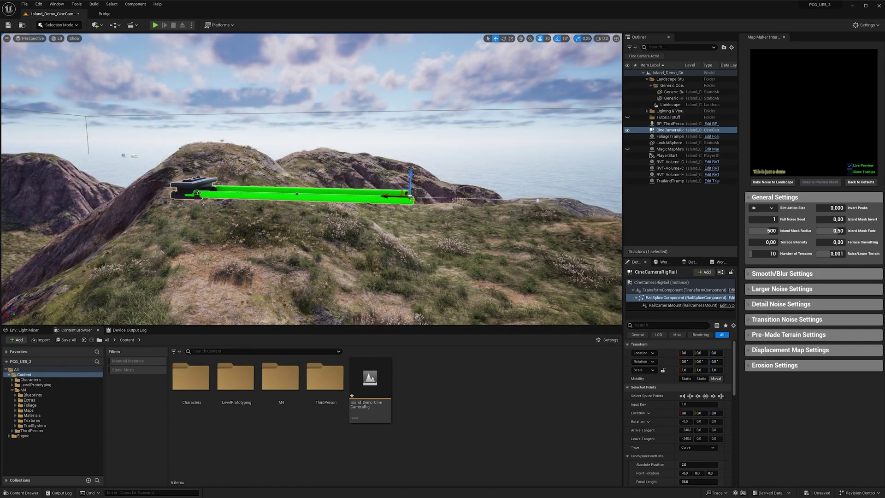
Duplicate the spline point at the rail's origin to extend the rail in the opposite direction.
right_click_drag(393, 220, 407, 220)
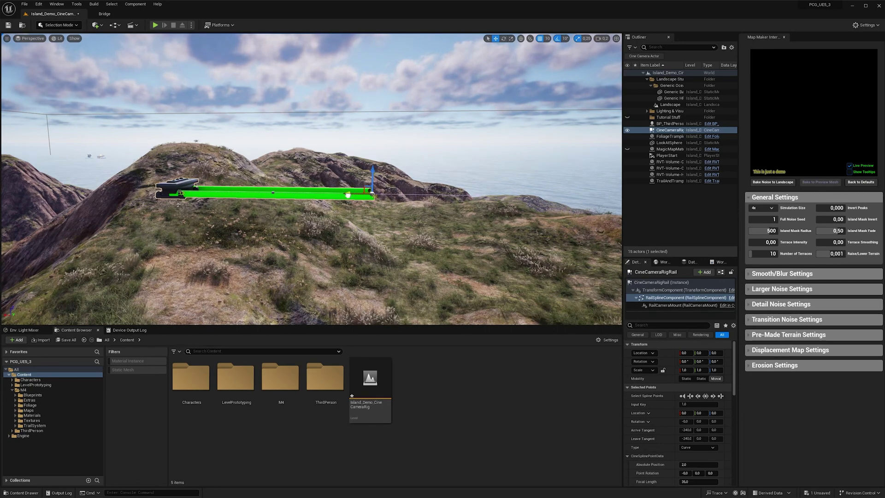
left_click_drag(348, 195, 503, 197, "alt")
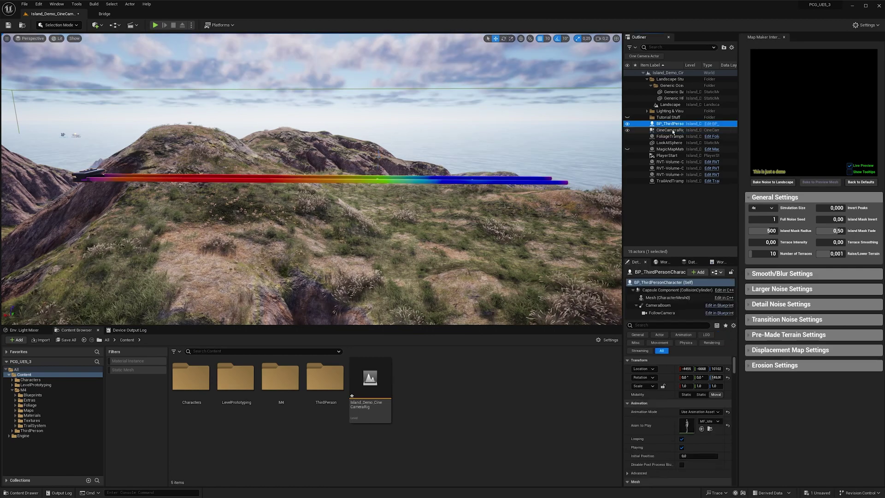
Move the mount along the rail by setting the rig's Absolute Position on Rail to 2, 3 and 4 in turn.
left_click(661, 282)
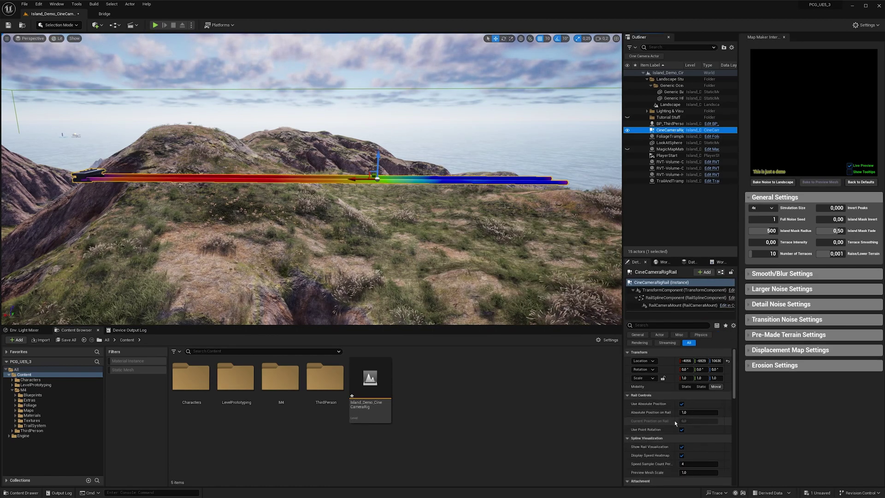
left_click(696, 412)
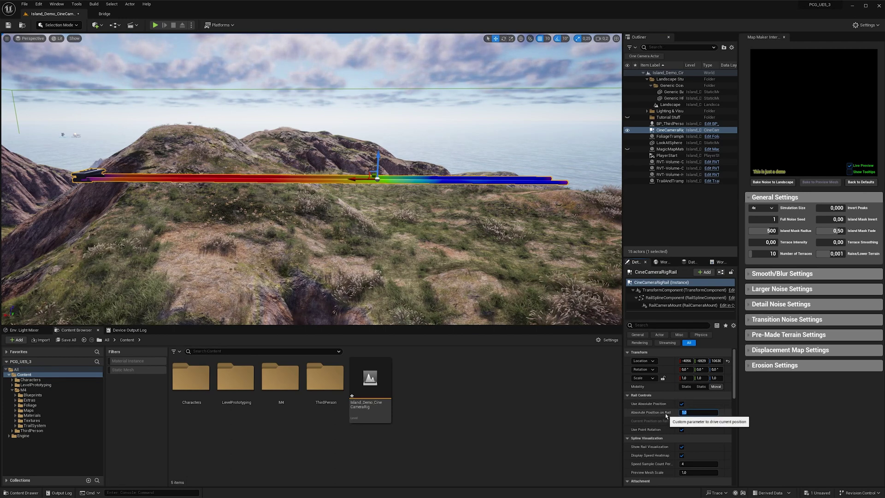
type("2")
key("Return")
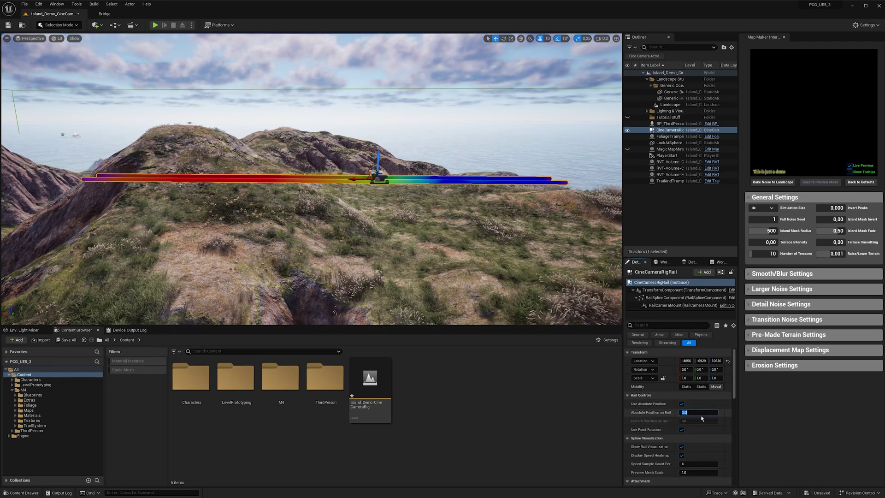
type("3")
key("Return")
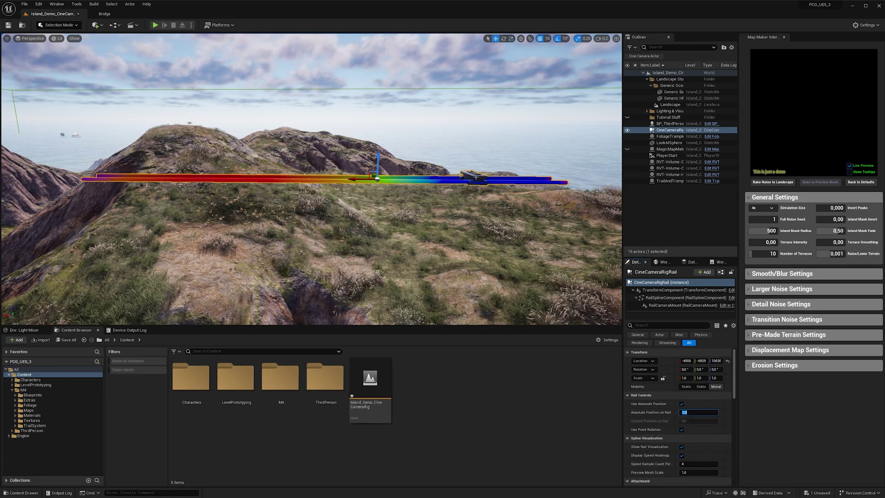
type("4")
key("Return")
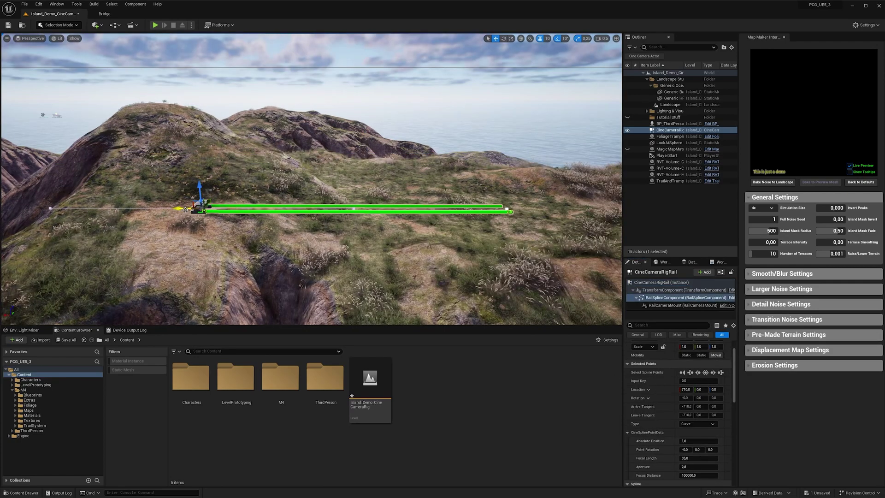
Add a spline point at about 830 on X past the rail's end and examine the speed heatmap along the rail.
left_click_drag(197, 206, 143, 211)
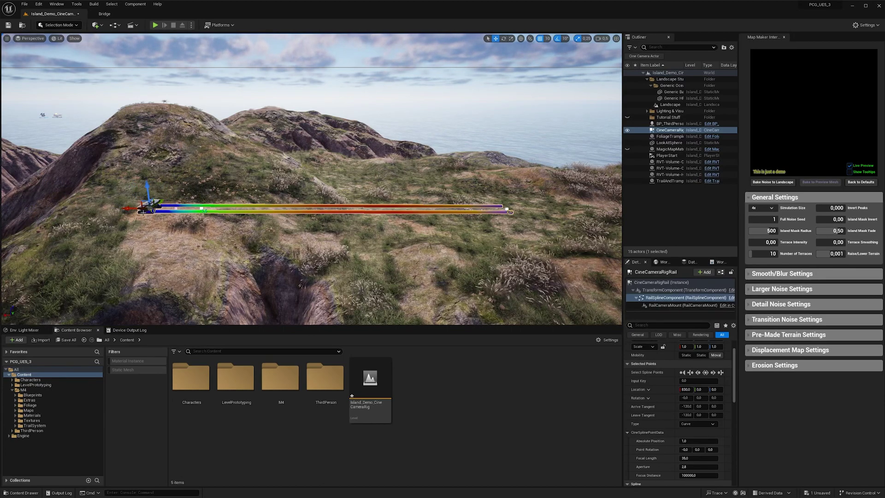
right_click_drag(143, 210, 76, 222)
key("q")
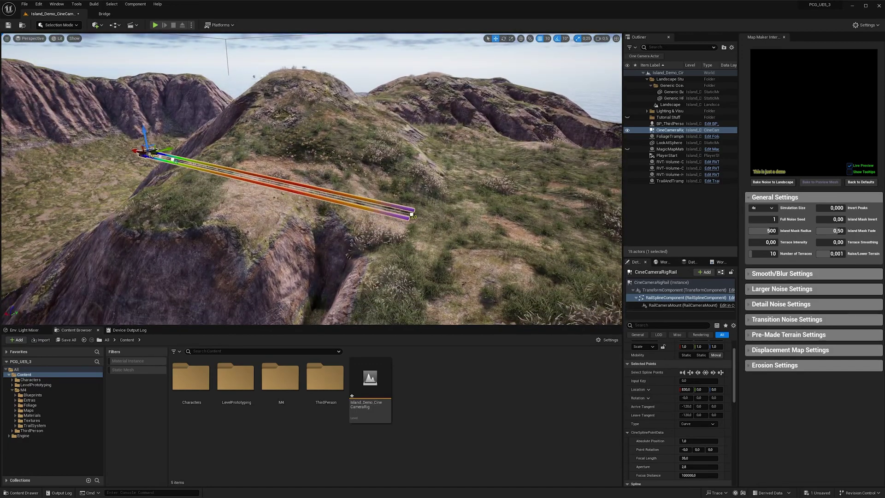
right_click_drag(108, 171, 120, 170)
key("w")
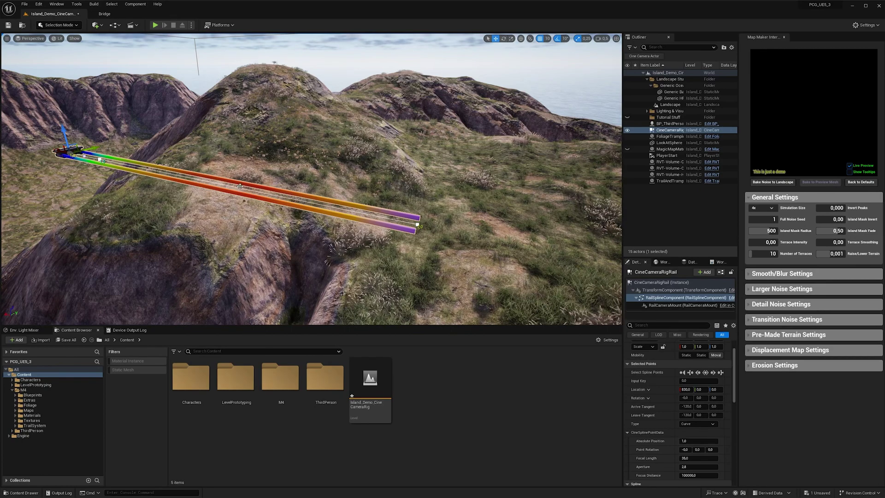
right_click_drag(229, 189, 239, 208)
key("q")
key("e")
key("d")
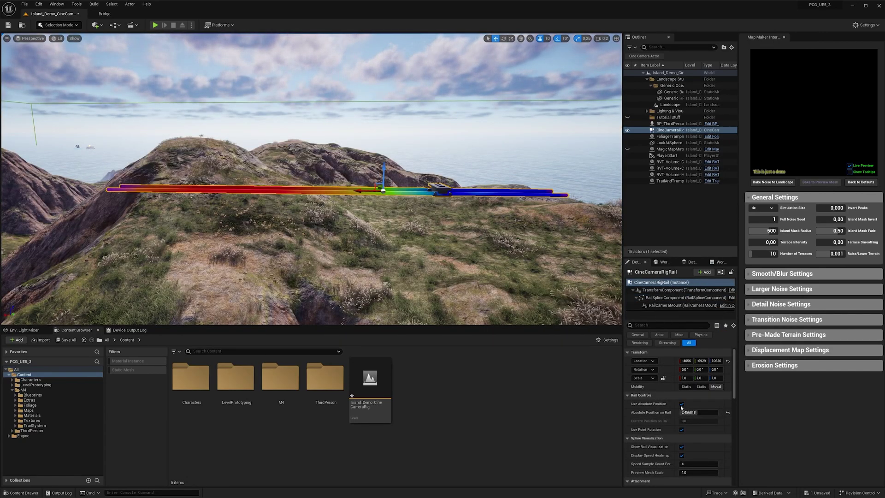
Set the camera rig rail's Drive Mode to Duration, and switch it to Speed.
scroll(682, 410, "down", 5)
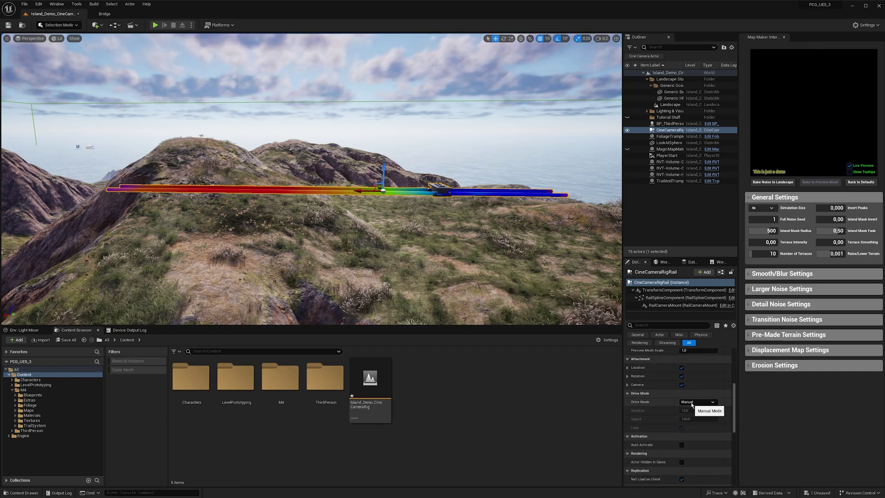
left_click(692, 403)
left_click(699, 417)
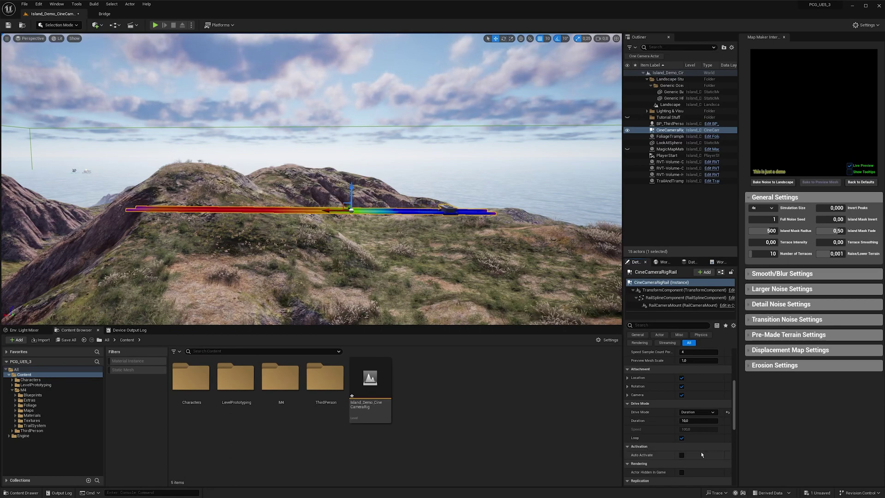
left_click(697, 413)
left_click(695, 432)
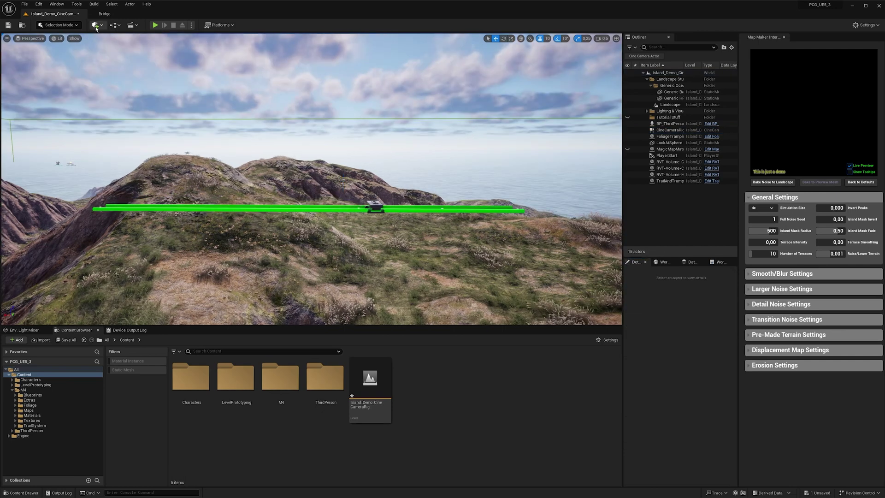
Add a Cine Camera Actor to the level and attach it to the CineCameraRigRail as its child.
left_click(96, 26)
type("cine camera")
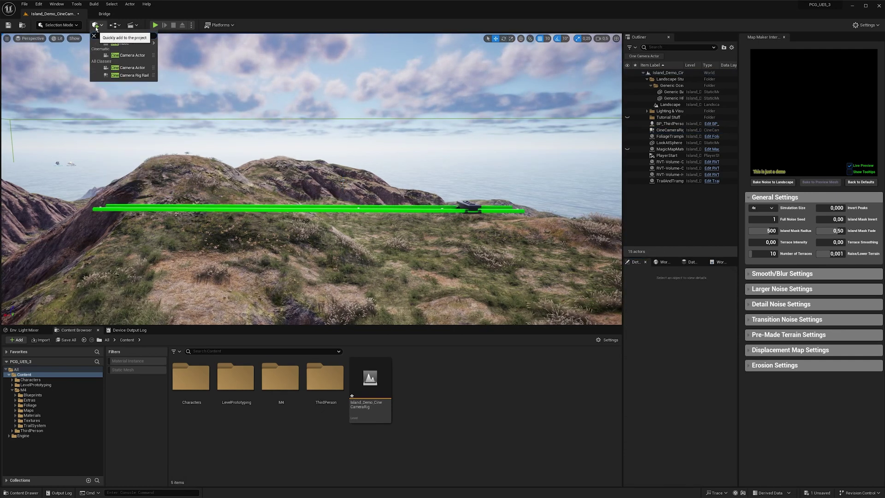
left_click(133, 48)
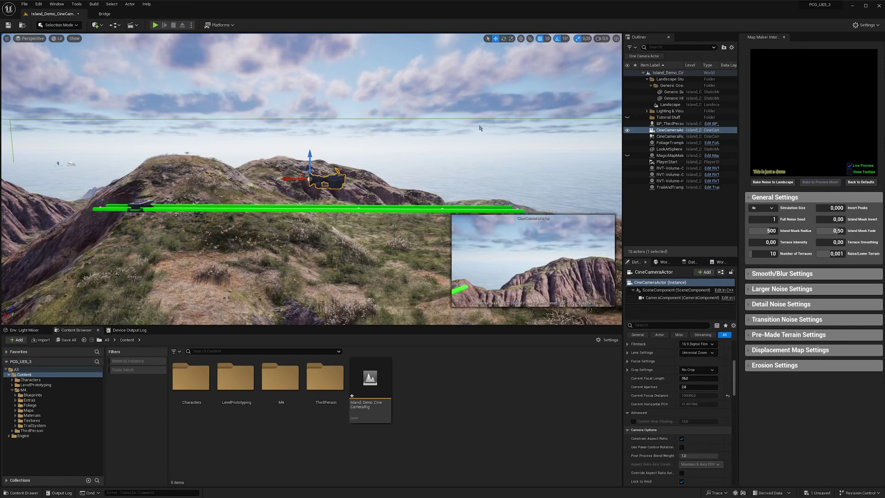
left_click_drag(674, 131, 670, 138)
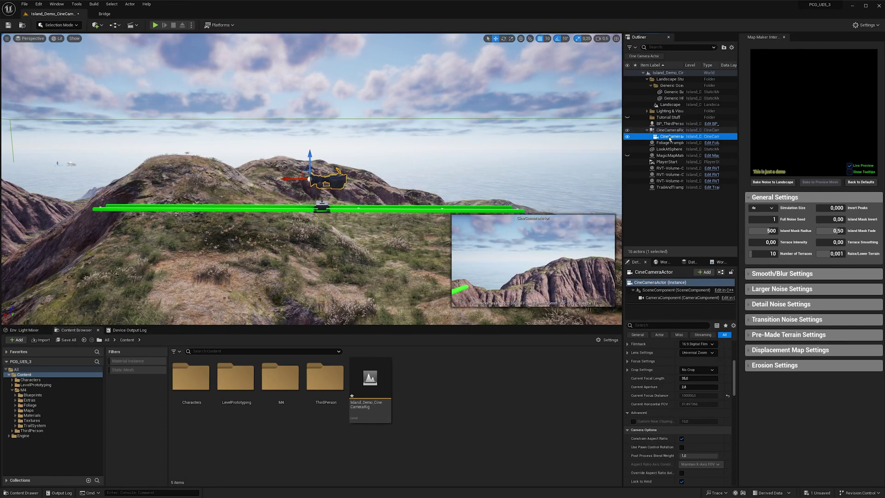
Zero the CineCameraActor's relative location on the rail mount, and raise it to 64 on Z.
left_click(675, 137)
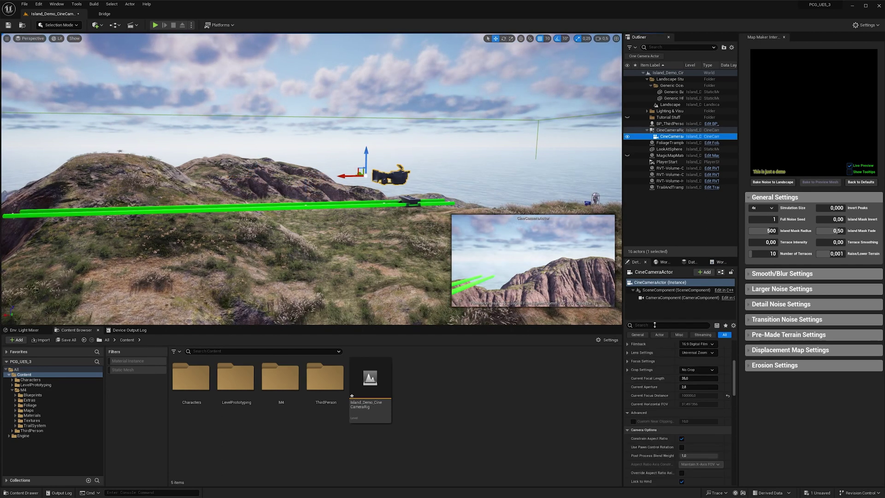
scroll(668, 364, "up", 5)
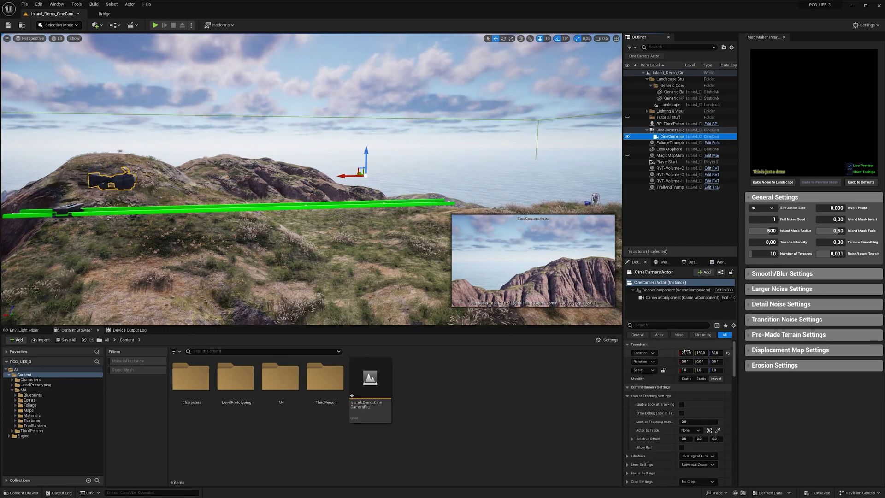
left_click(686, 353)
type("0")
key("Tab")
type("0")
key("Tab")
type("0")
key("Return")
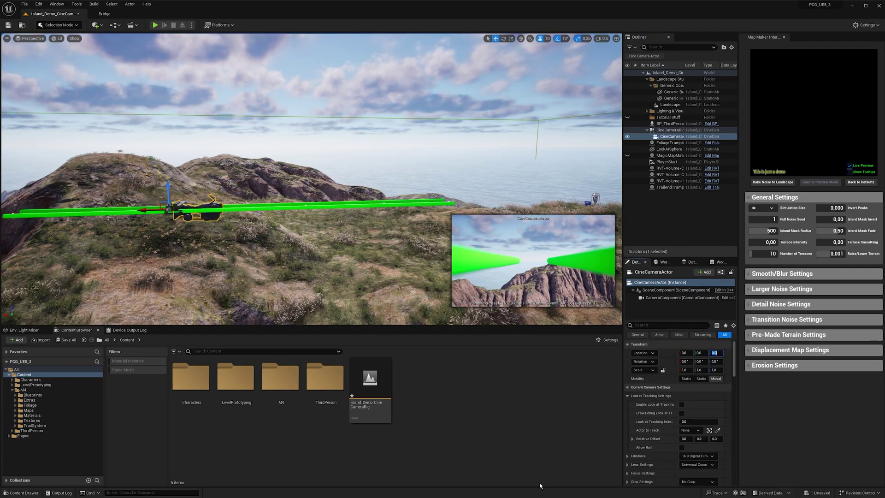
left_click(717, 345)
left_click(694, 345)
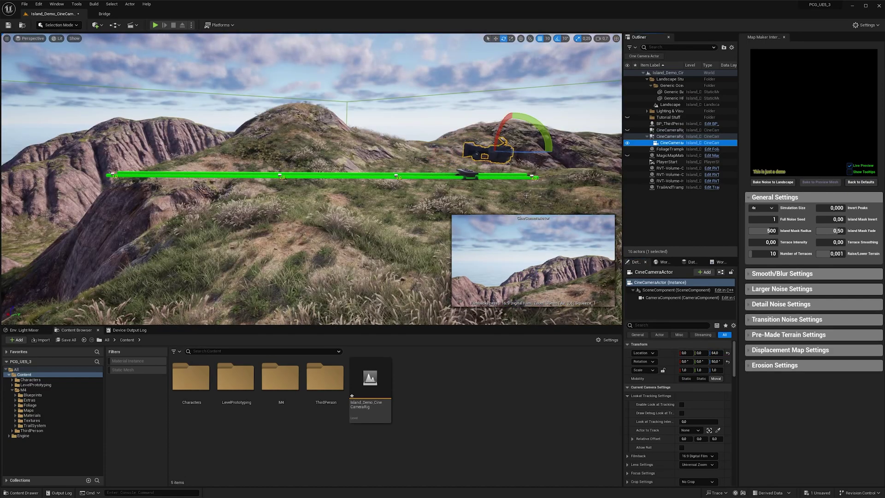
Select the RailSplineComponent of CineCameraRigRail2 and try to rotate the rail's first spline point.
left_click(669, 137)
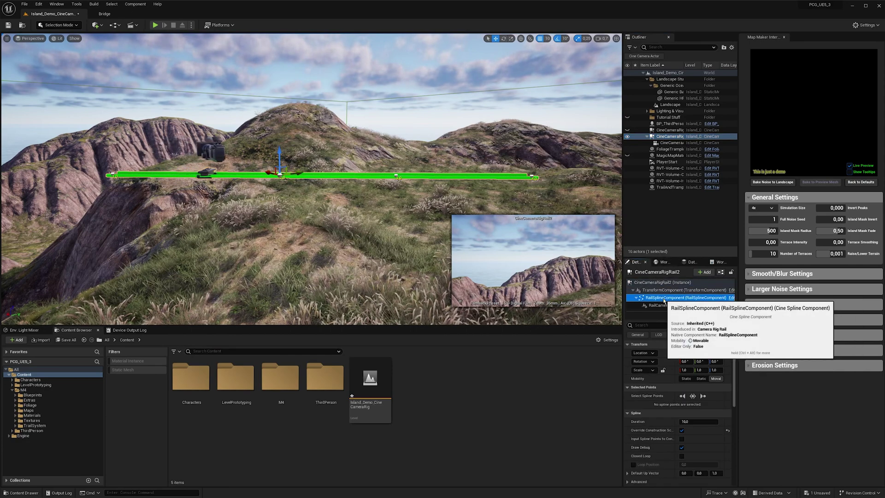
left_click(664, 297)
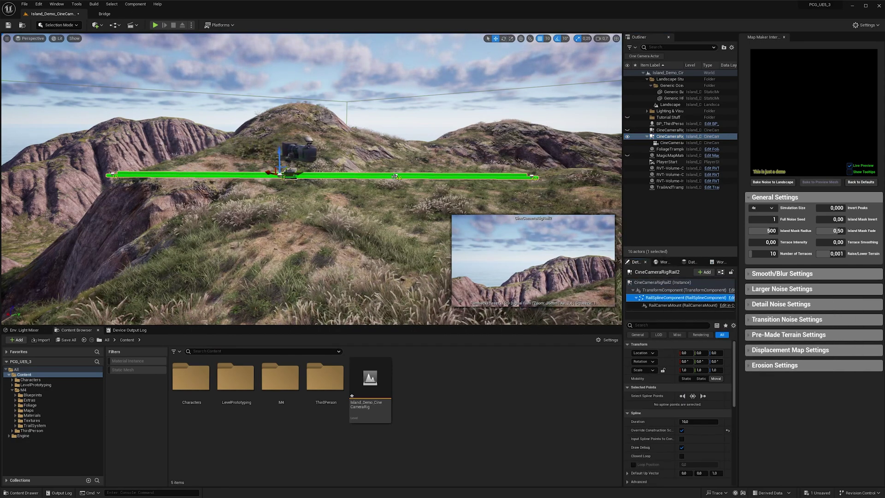
left_click(397, 175)
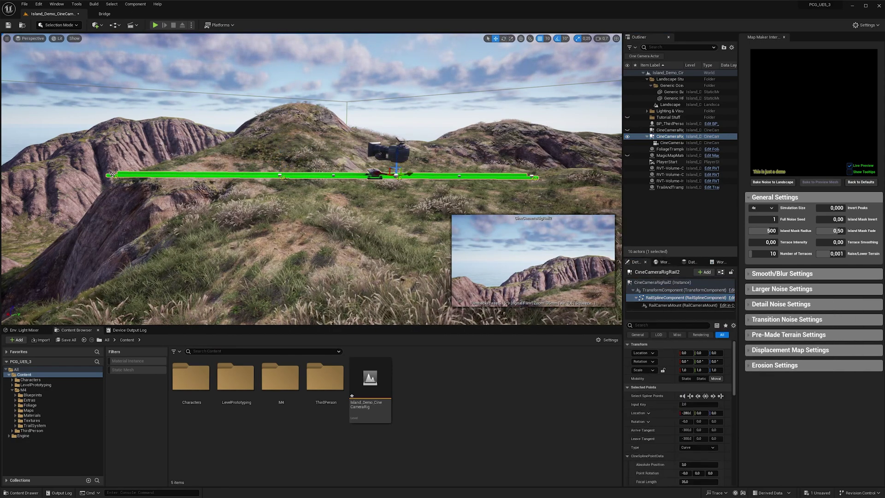
left_click(113, 175)
key("e")
right_click_drag(271, 210, 280, 209)
key("a")
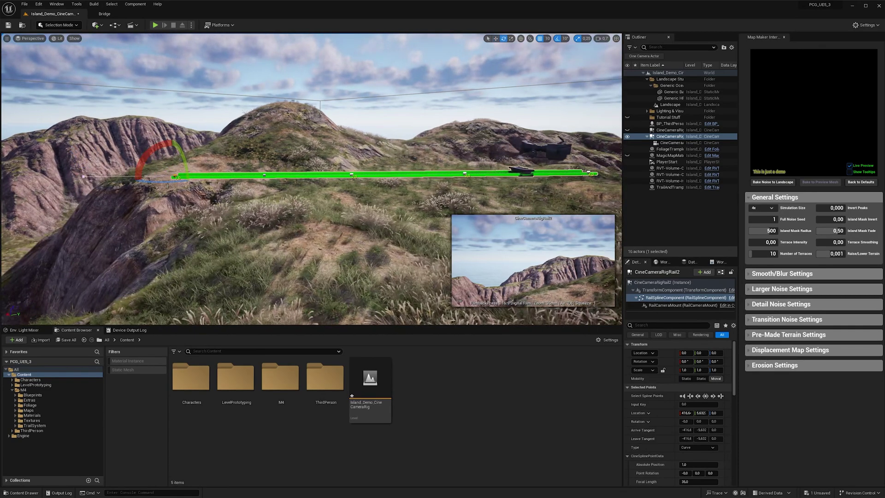
left_click_drag(162, 182, 132, 182)
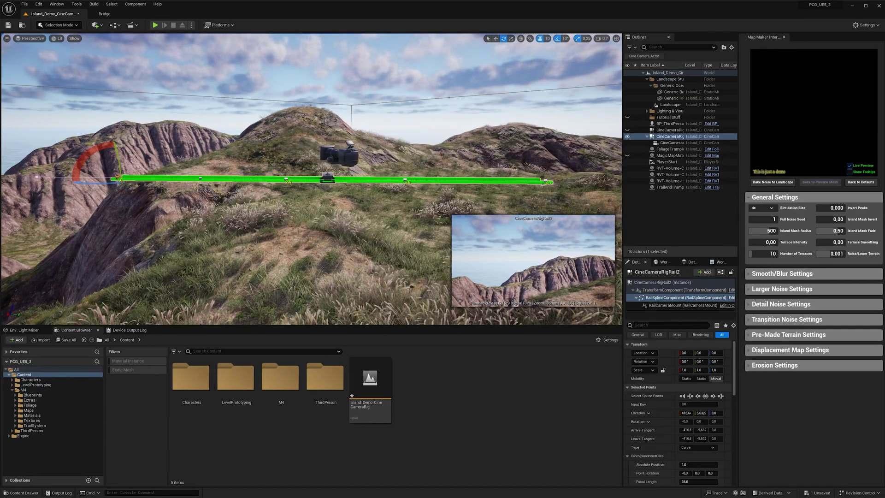
Set the last spline point's Focal Length to 80, and rotate the first spline point around its vertical axis.
left_click(548, 183)
scroll(687, 405, "down", 5)
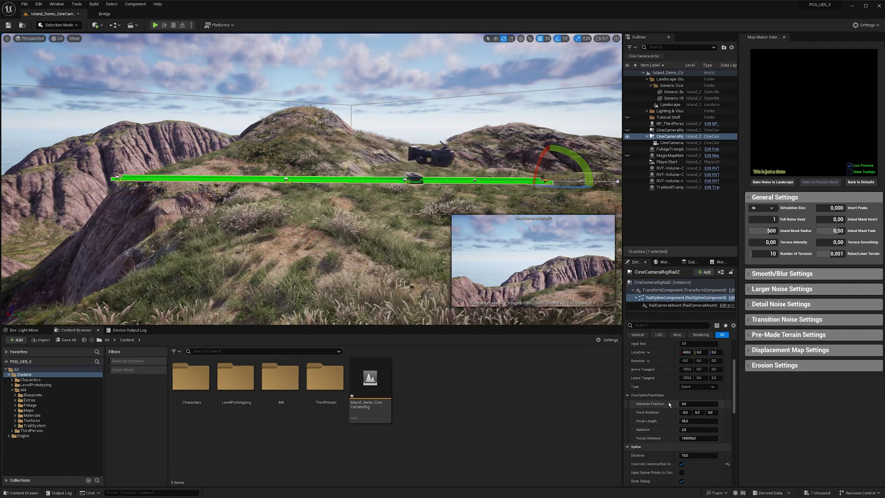
left_click(704, 412)
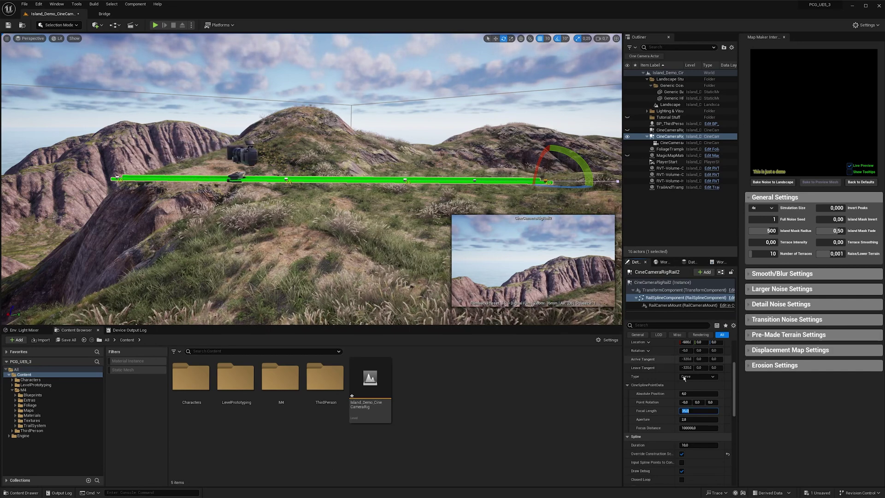
type("80")
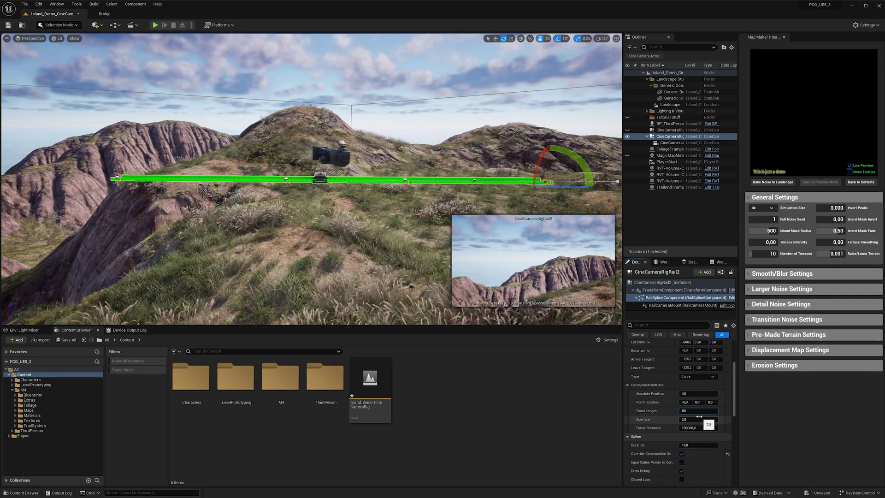
key("Return")
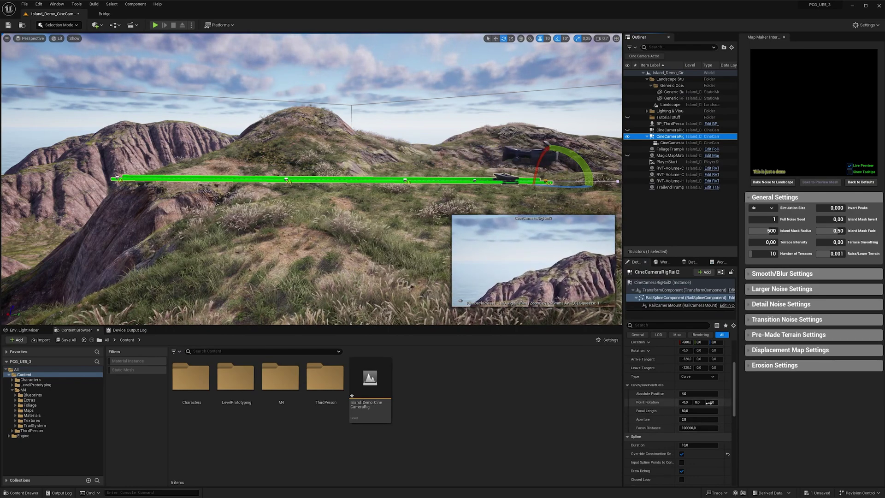
left_click(115, 179)
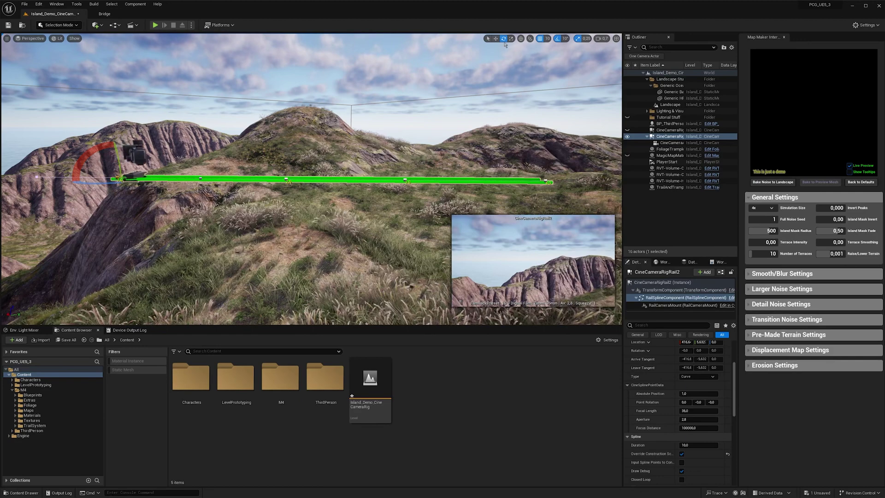
left_click_drag(97, 184, 112, 185)
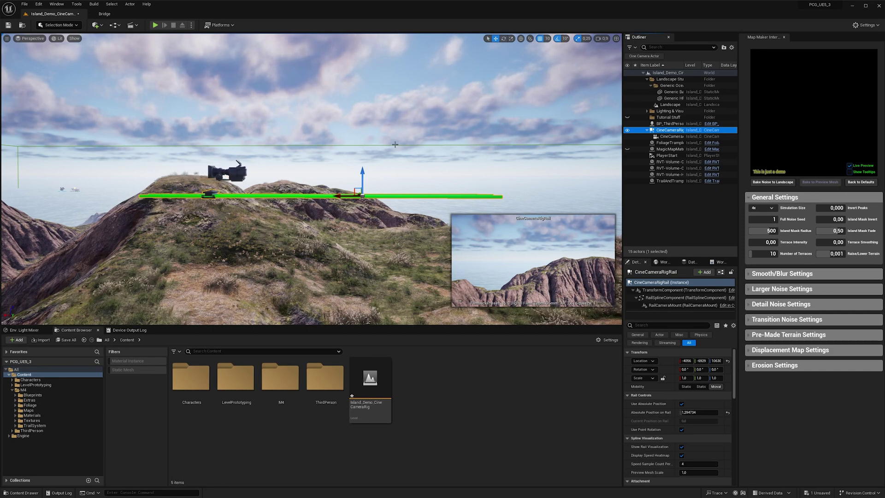
Fly across the hills and examine the CineCameraRigRail's course and speed heatmap over the terrain.
key("e")
right_click_drag(395, 144, 394, 148)
key("q")
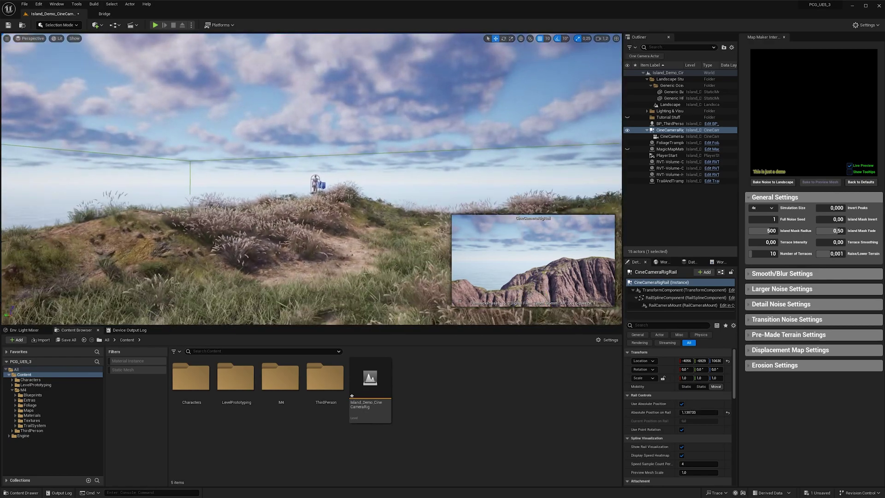
key("w")
right_click_drag(311, 179, 328, 185)
scroll(312, 182, "down", 2)
key("w")
scroll(312, 181, "up", 4)
key("w")
scroll(312, 181, "down", 2)
key("w")
scroll(312, 182, "down", 1)
key("w")
scroll(312, 182, "down", 1)
key("w")
key("w")
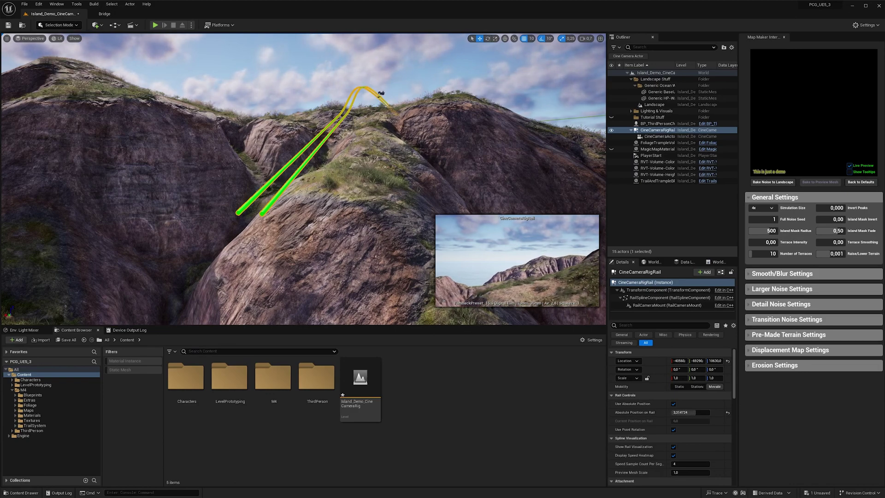
key("a")
right_click_drag(389, 142, 376, 141)
key("d")
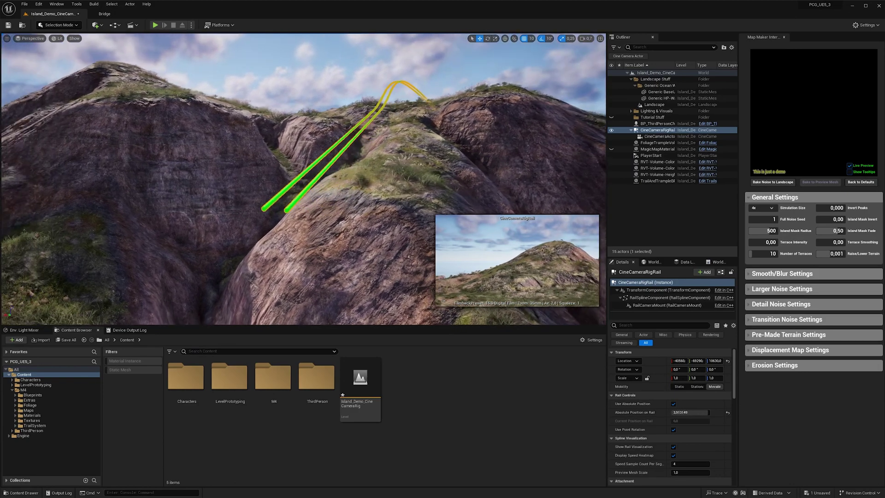
scroll(389, 142, "down", 5)
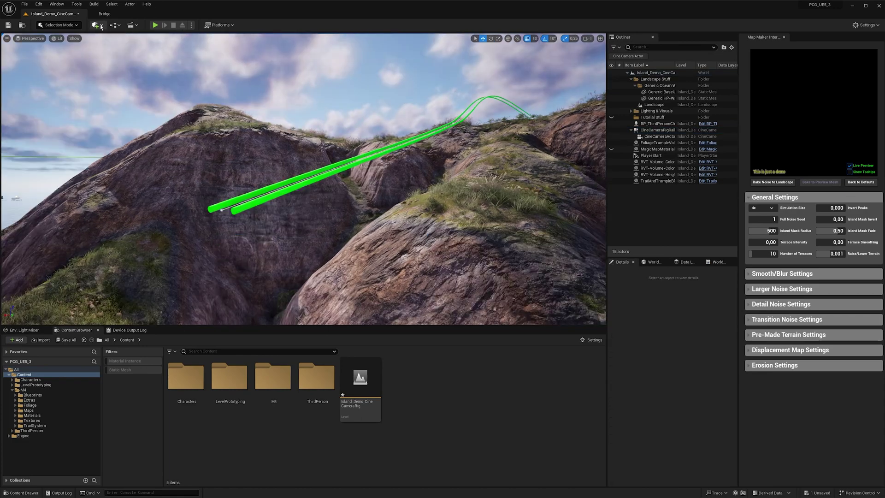
Add a sphere to the level and rename it LookAt.
left_click(96, 25)
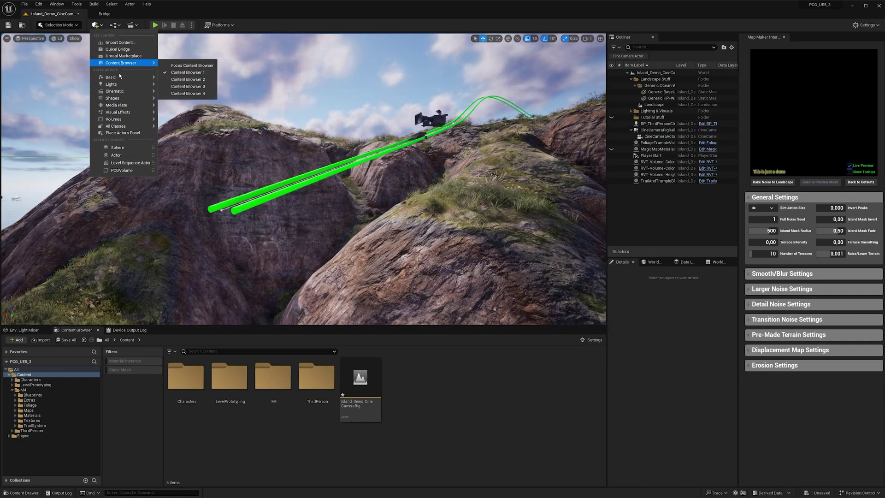
mouse_move(121, 98)
left_click(185, 108)
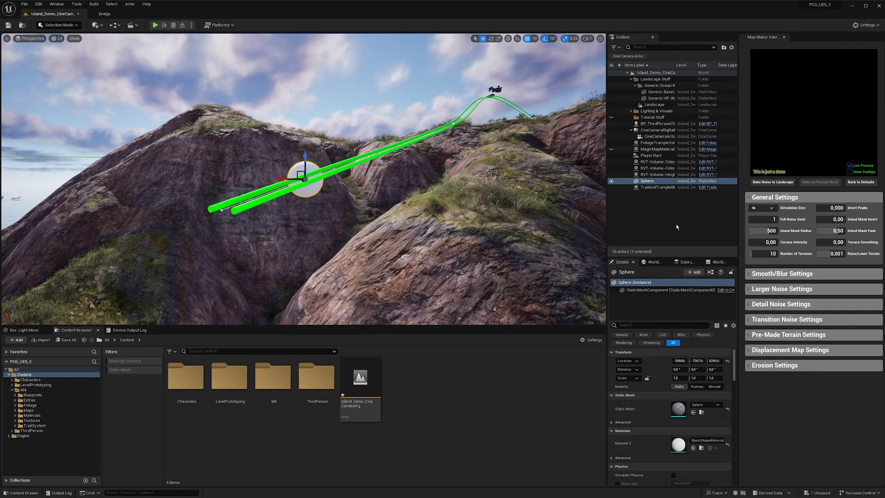
left_click(652, 181)
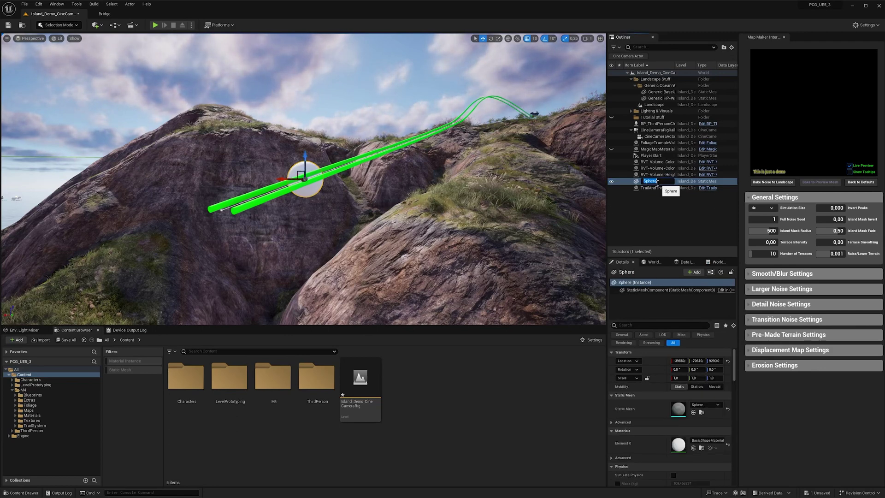
type("LookAt")
key("Return")
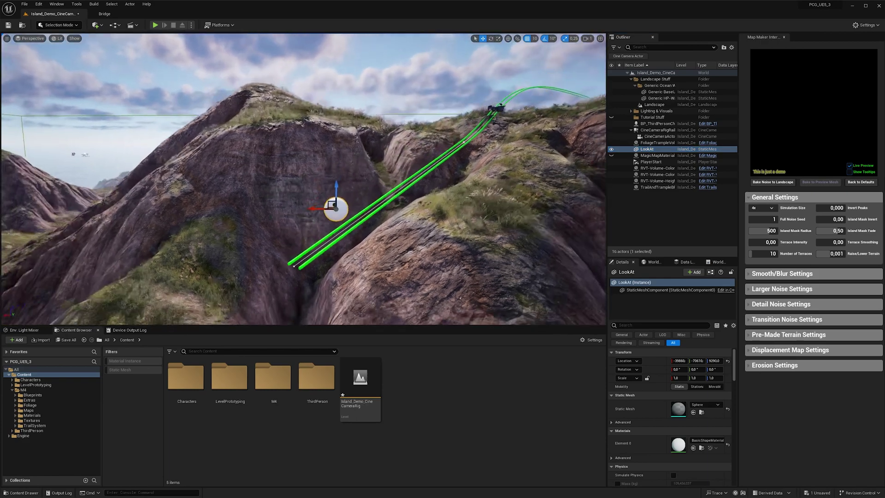
Move the LookAt sphere up to the player character's head on the hilltop and scale it to 0.75.
right_click_drag(314, 210, 316, 210)
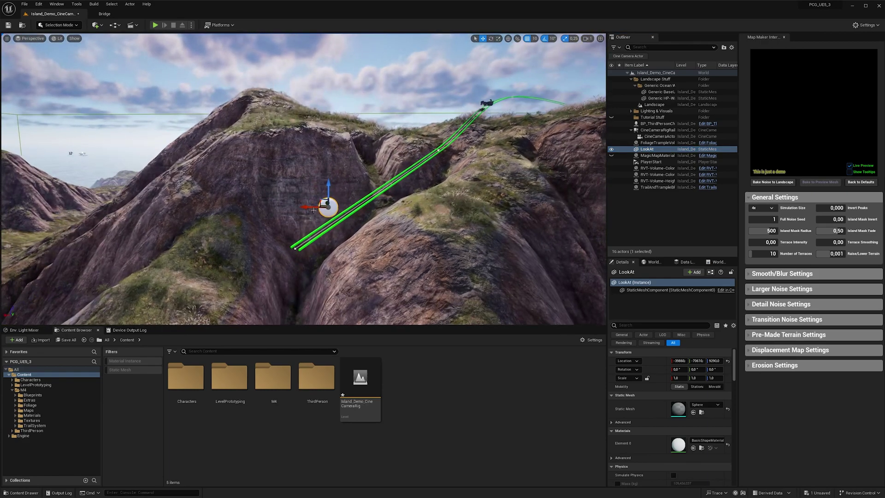
left_click_drag(318, 209, 434, 215)
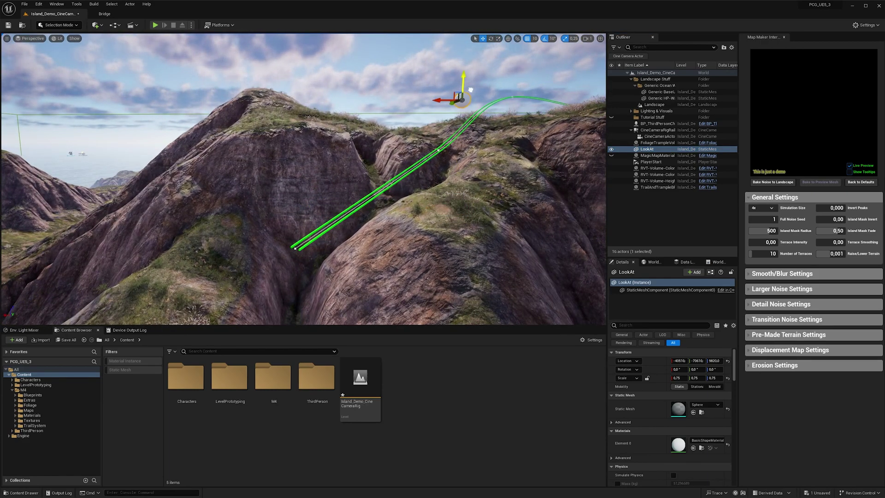
scroll(654, 397, "down", 3)
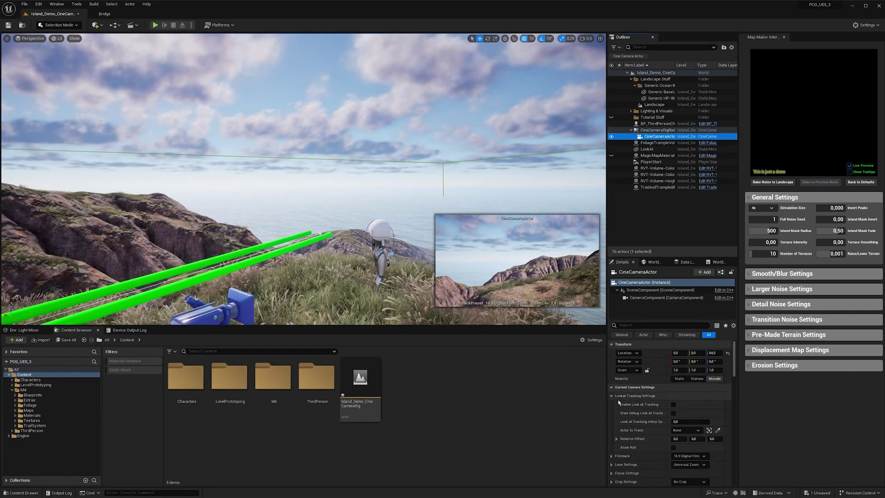
Enable Look at Tracking on the CineCameraActor and set its Actor to Track to LookAt.
left_click(673, 404)
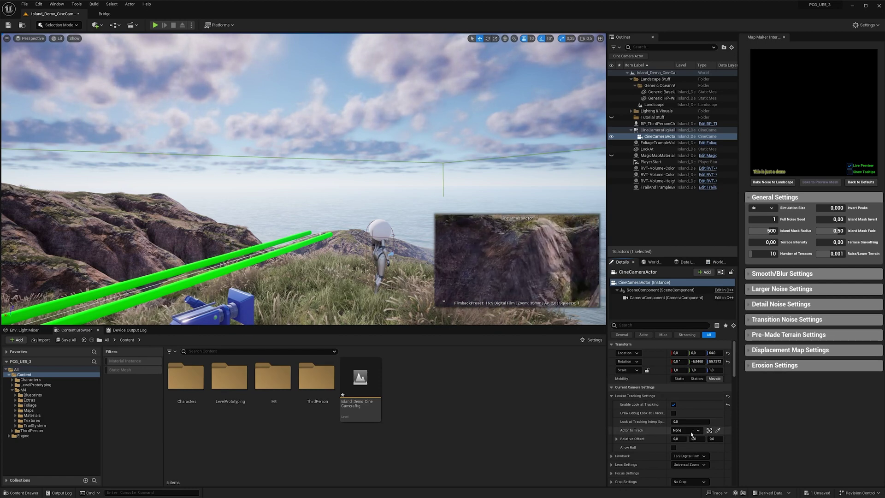
left_click(687, 430)
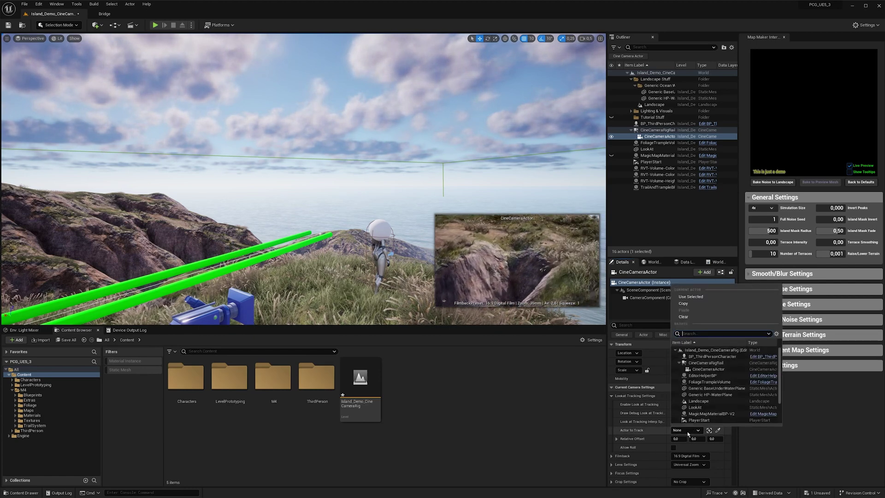
left_click(696, 408)
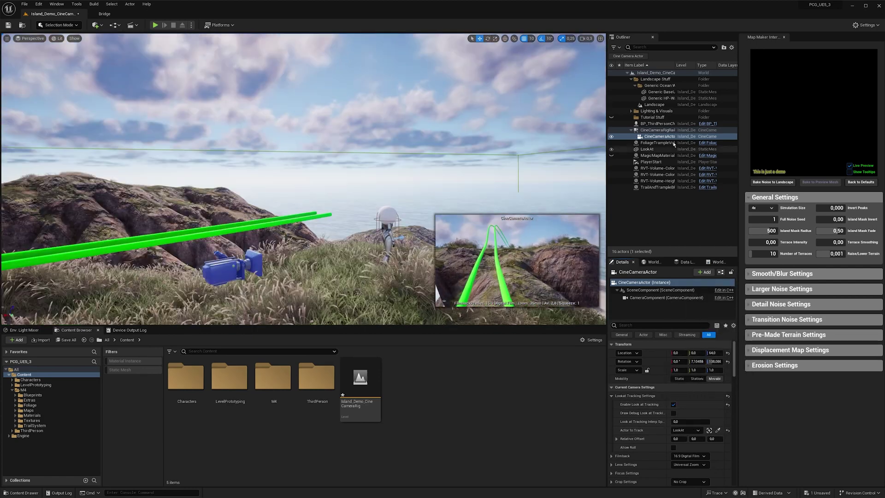
Select the CineCameraRigRail's spline component and examine the CineSplinePointData focal length of individual points along the rail.
left_click(668, 131)
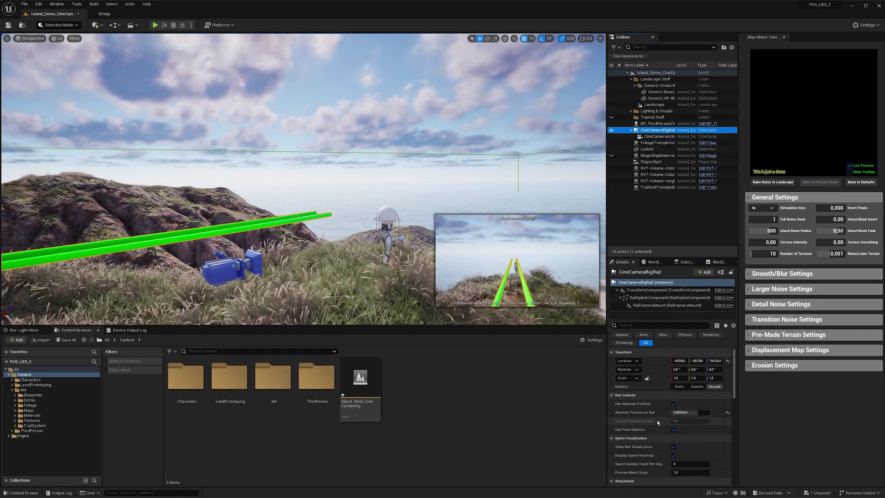
scroll(659, 423, "down", 5)
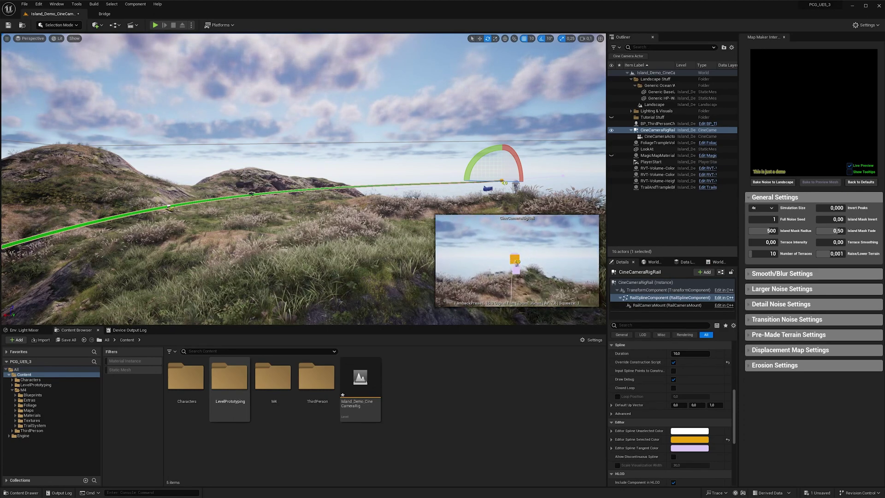
right_click_drag(304, 184, 289, 188)
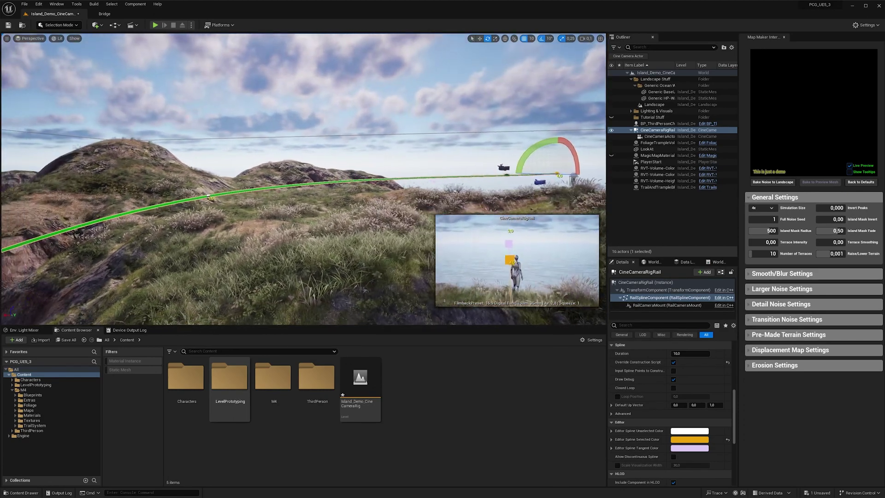
right_click_drag(230, 221, 229, 221)
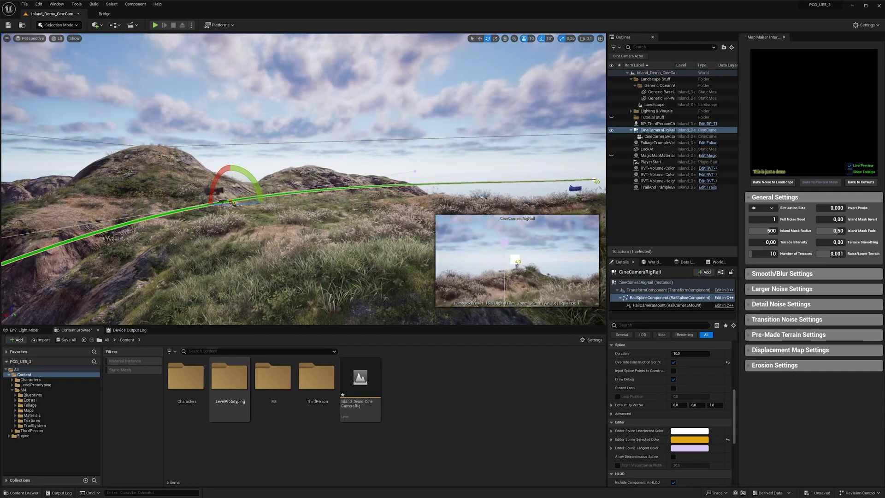
mouse_move(355, 209)
right_mouse_down()
mouse_move(263, 235)
mouse_move(355, 210)
right_mouse_up()
scroll(678, 406, "up", 5)
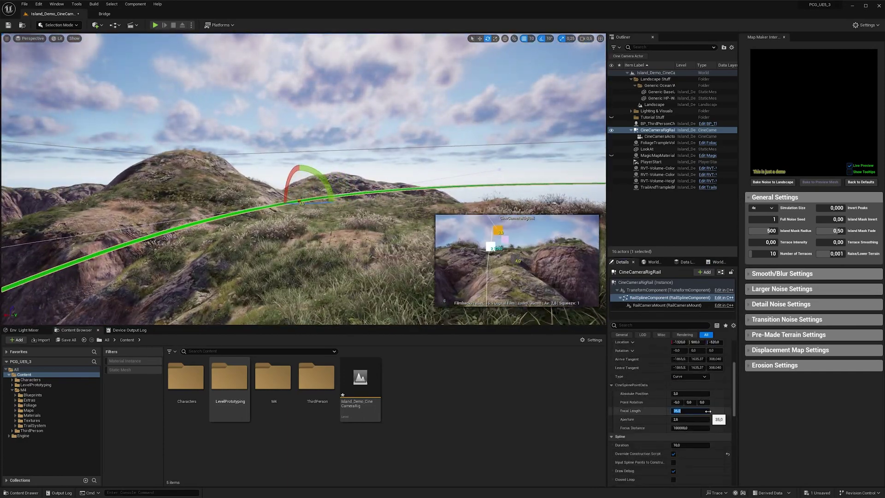
right_click_drag(293, 203, 183, 220)
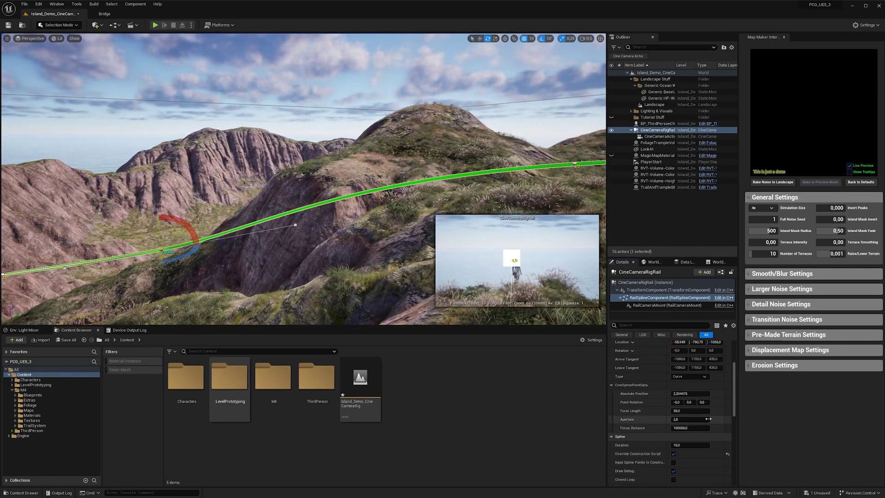
Set the focal length of the rail's spline point at absolute position 4, beside the hilltop character, to 10.
left_click(691, 411)
right_click_drag(295, 203, 358, 223)
scroll(398, 203, "up", 2)
right_click_drag(325, 192, 324, 192)
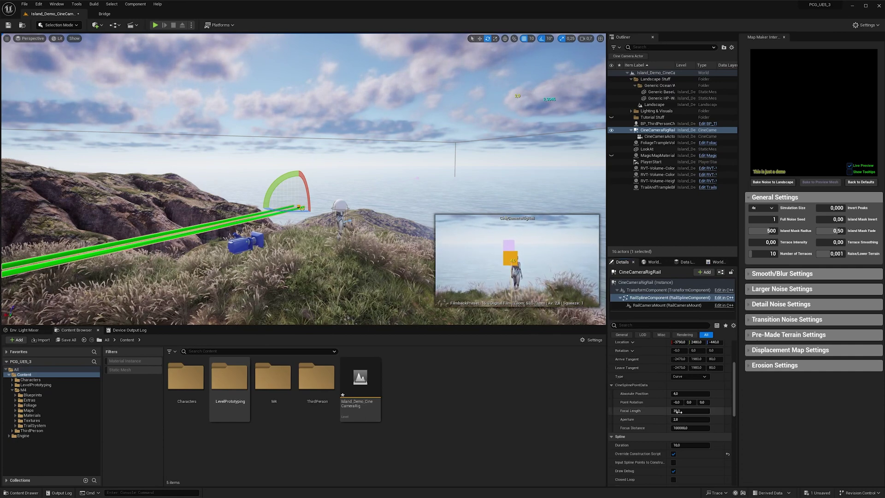
type("10")
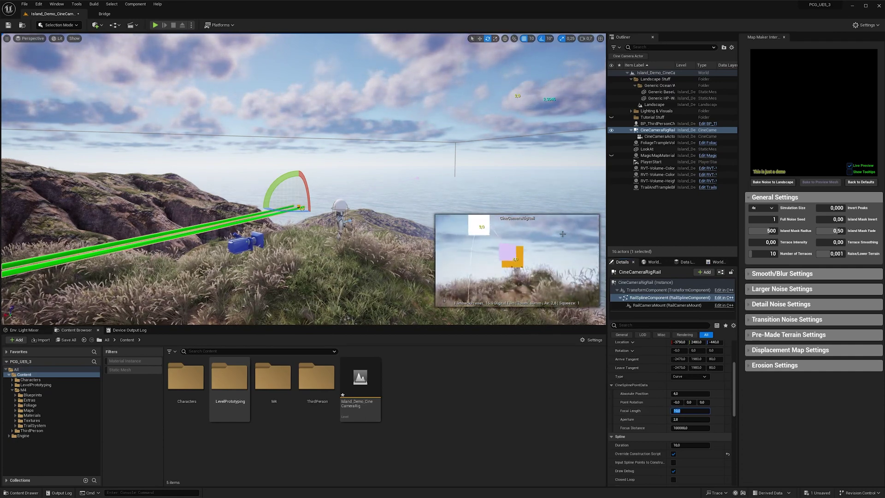
Deselect the rail and move the sun low over the sea behind the hilltop character for a sunset.
left_click(657, 224)
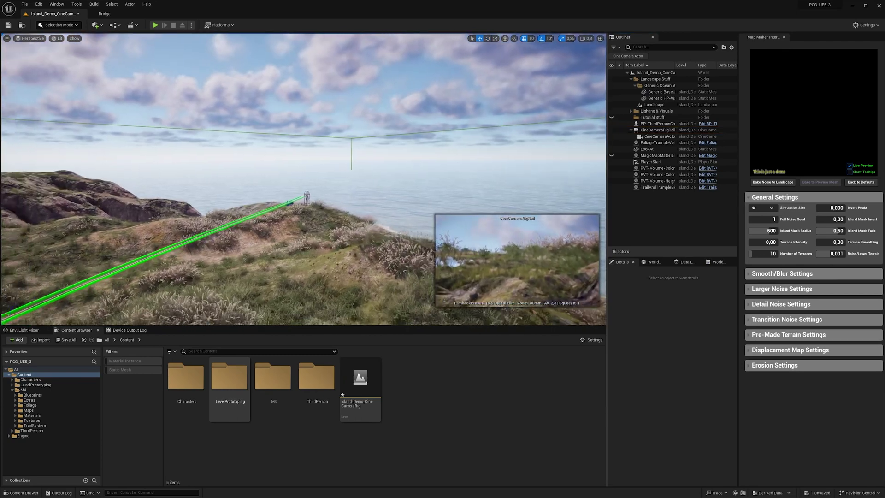
key("ctrl+l")
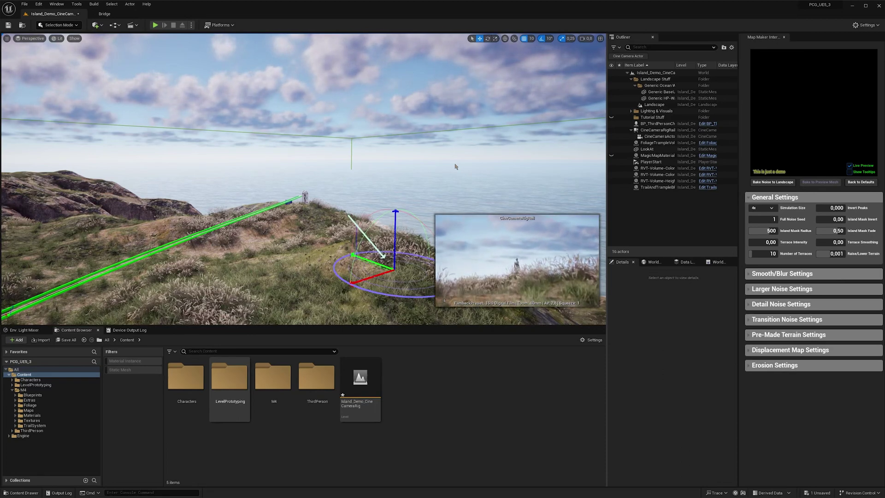
key("ctrl+l")
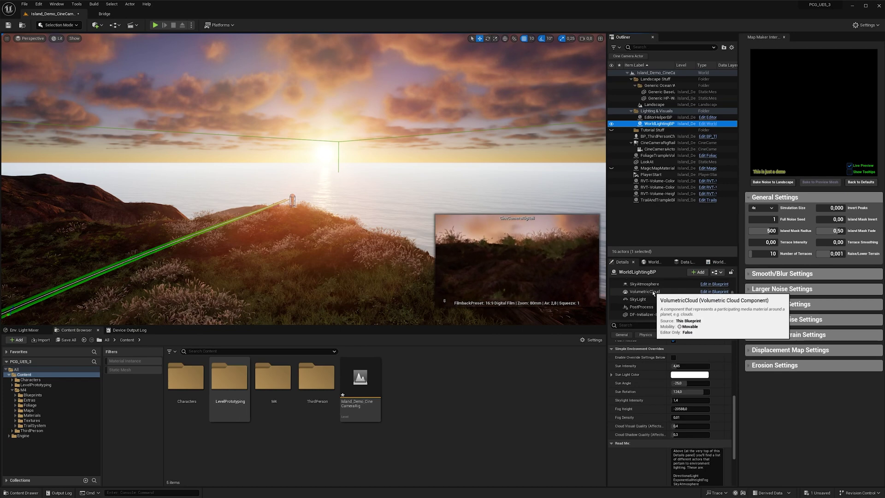
Open the cloud material of WorldLightingBP's VolumetricCloud component and bring its WindVector parameter into reach in the material editor.
left_click(654, 292)
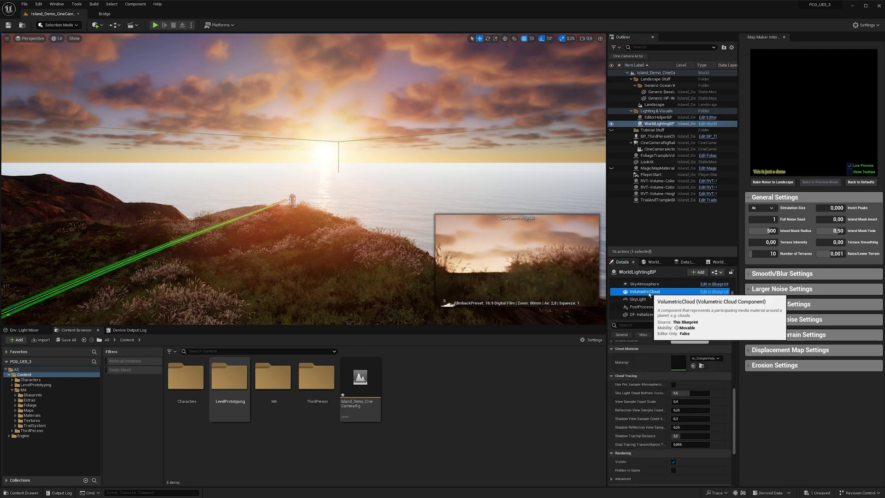
double_click(678, 362)
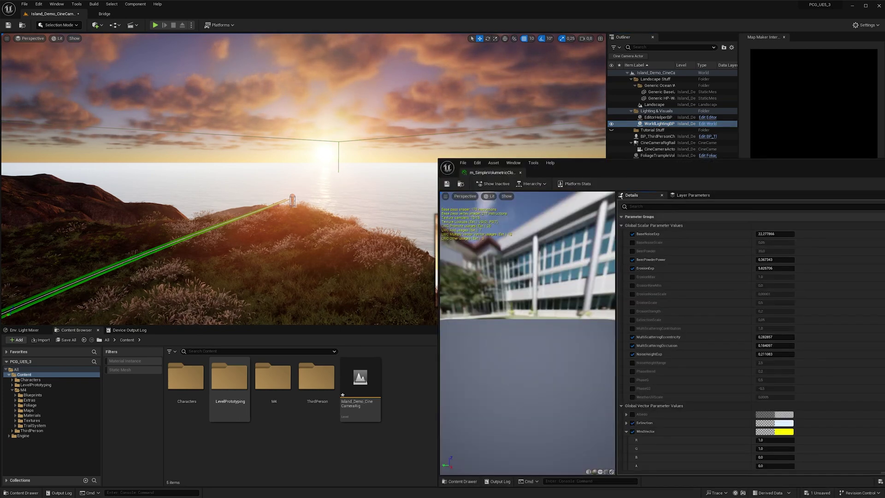
left_click_drag(626, 178, 557, 160)
scroll(564, 397, "down", 2)
left_click_drag(346, 146, 386, 183)
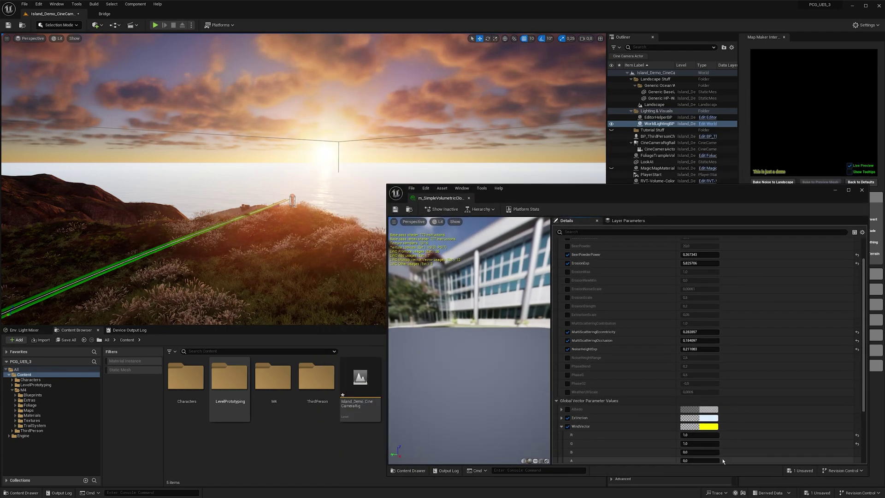
Set the cloud material's WindVector R and G values to 5 and put the material editor away.
type("5")
key("Tab")
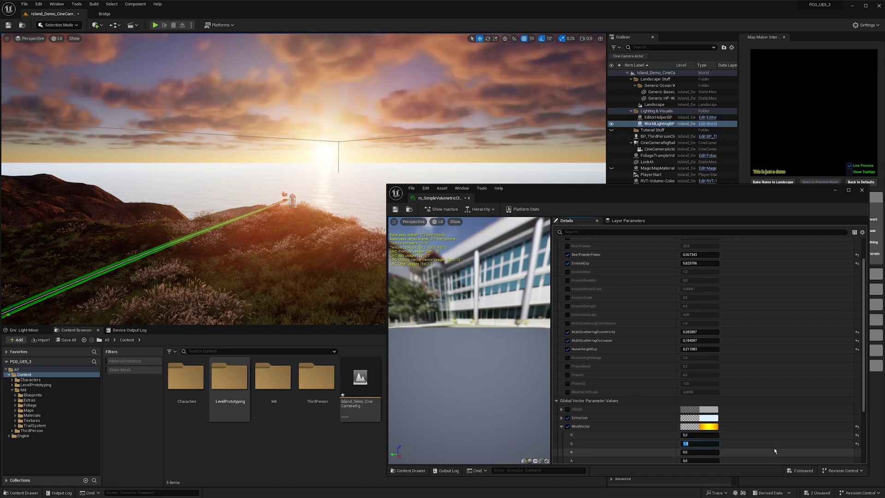
type("5")
key("Return")
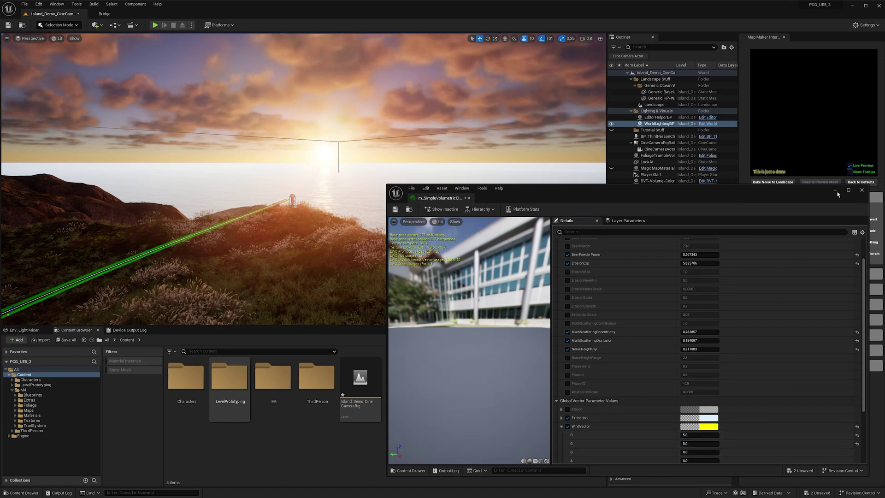
left_click(836, 191)
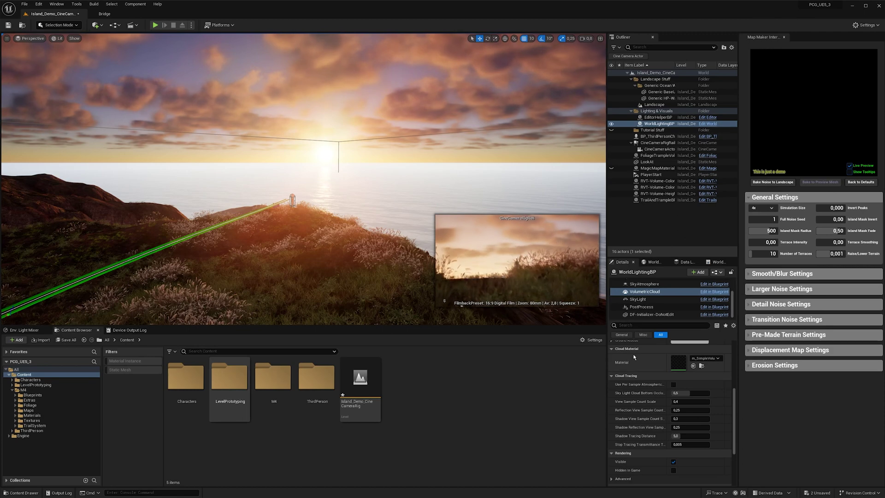